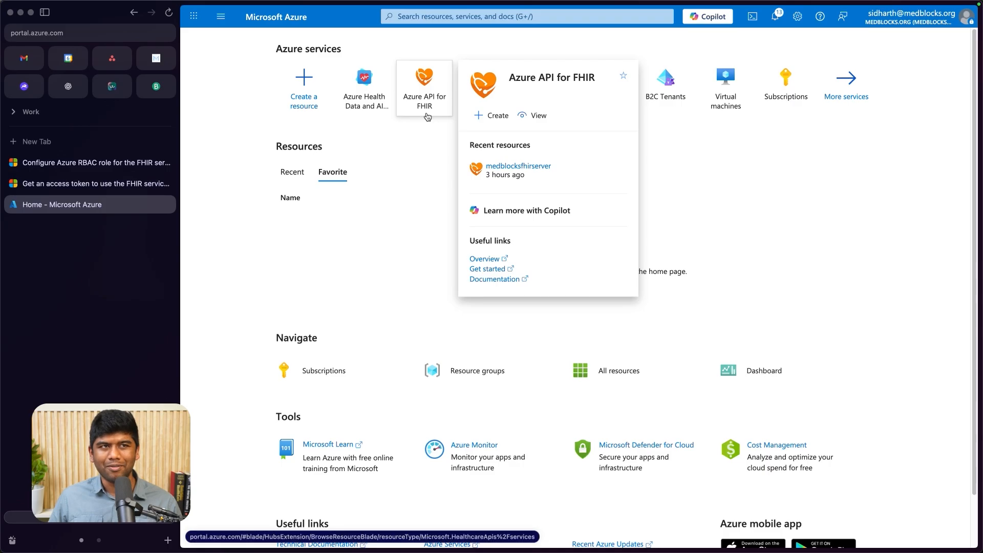
- Open the Azure Health Data and AI Services overview from the portal's home page
mouse_move(383, 112)
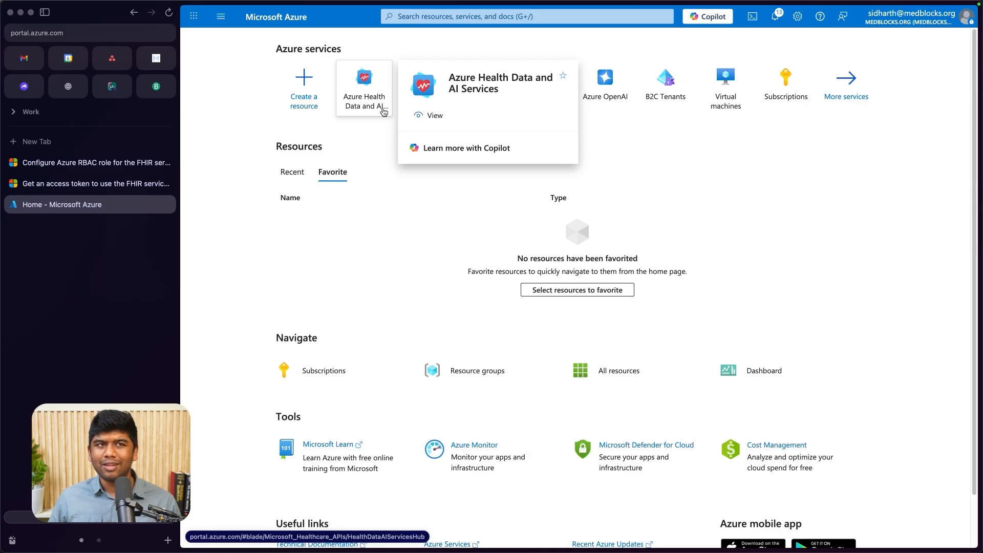
left_click(383, 112)
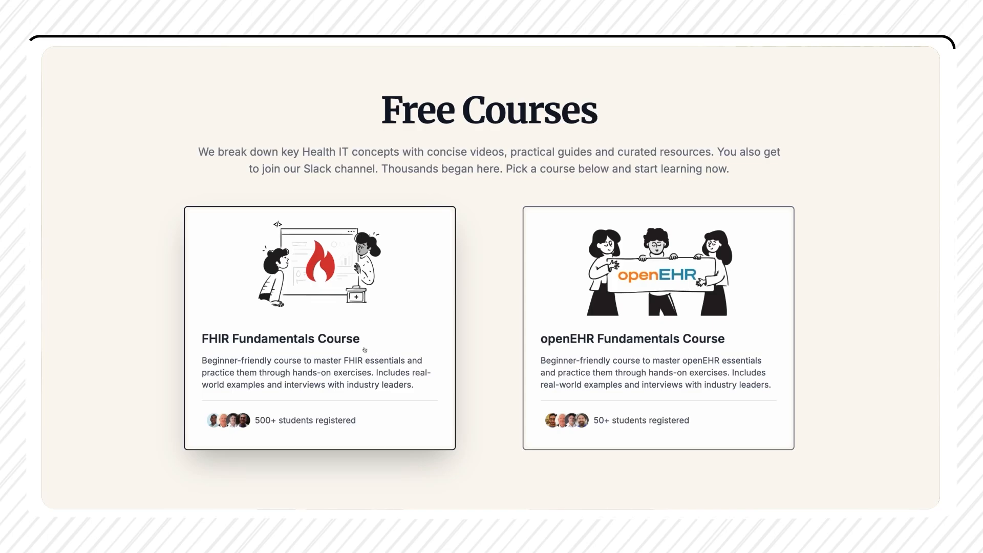
- Open the FHIR Fundamentals Course page and look through its modules and lessons
left_click(364, 350)
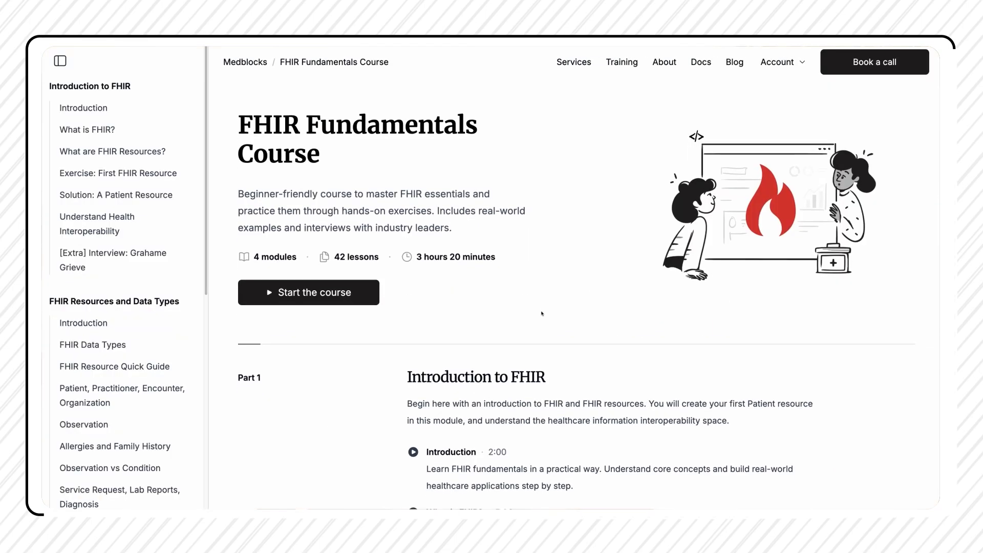
scroll(542, 313, "down", 10)
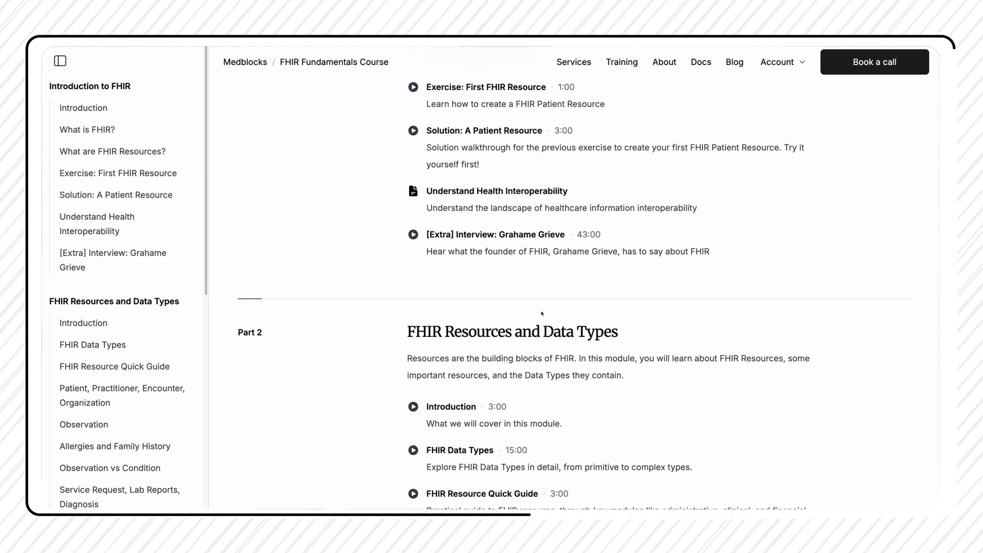
scroll(542, 313, "down", 7)
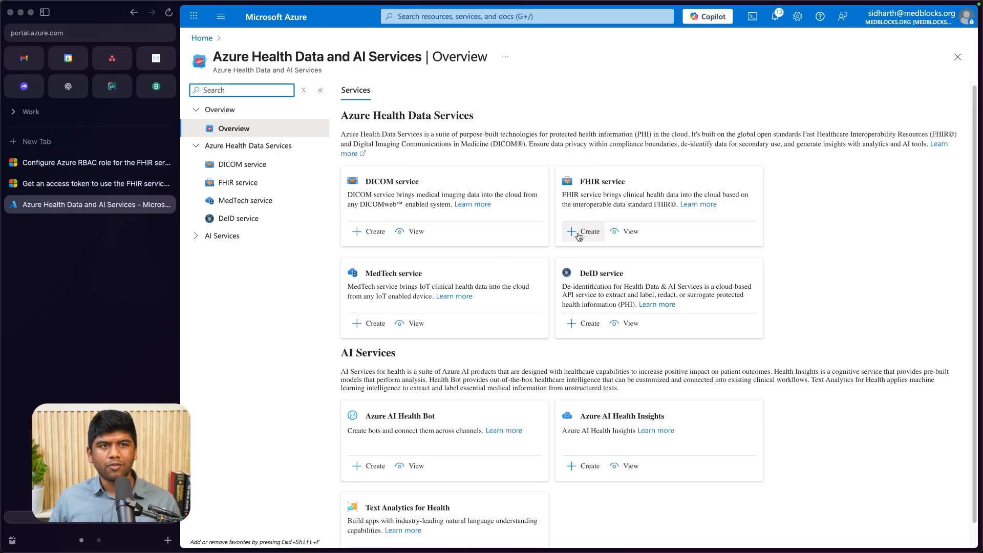
- Start creating a Health Data Services workspace for the FHIR service and assign it to the FHIR resource group
key("super+equal")
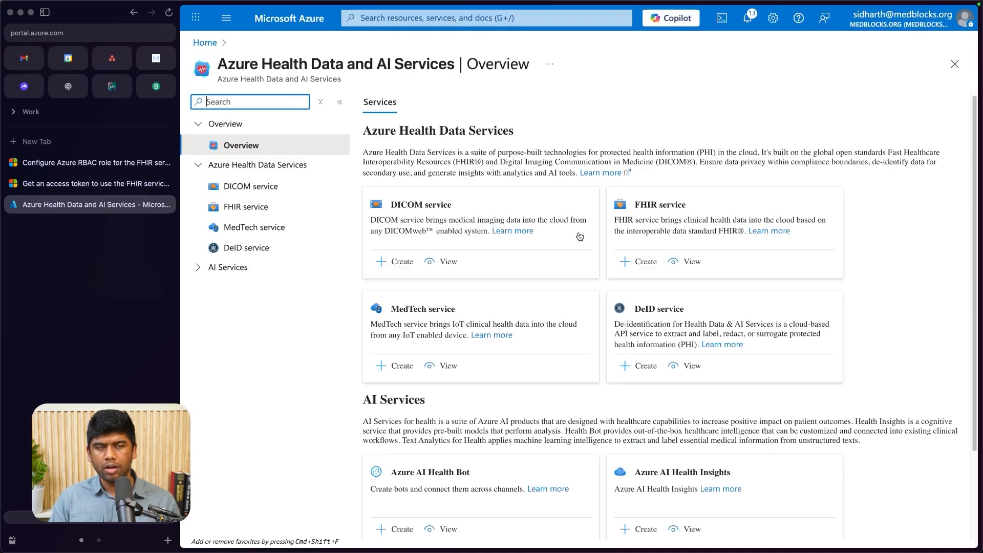
left_click(578, 231)
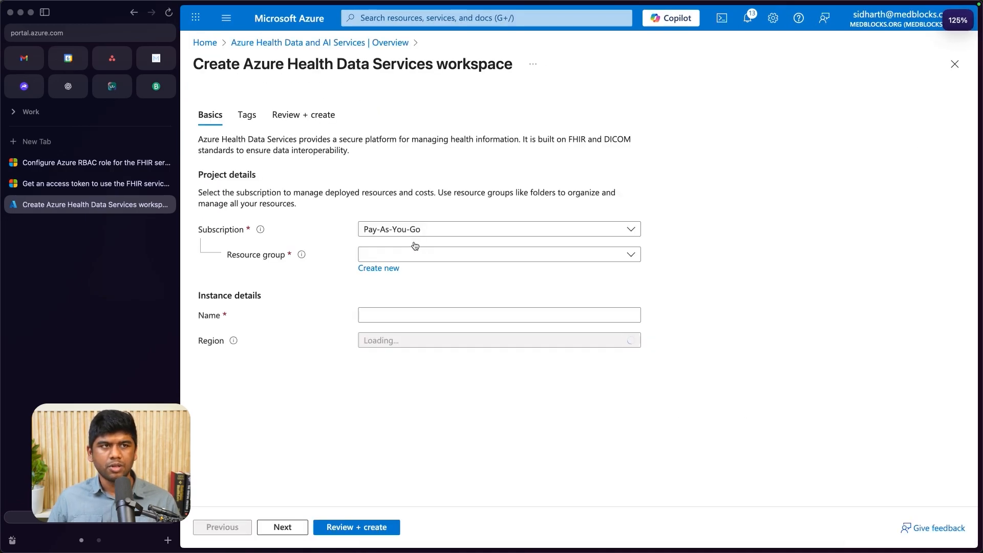
left_click(408, 255)
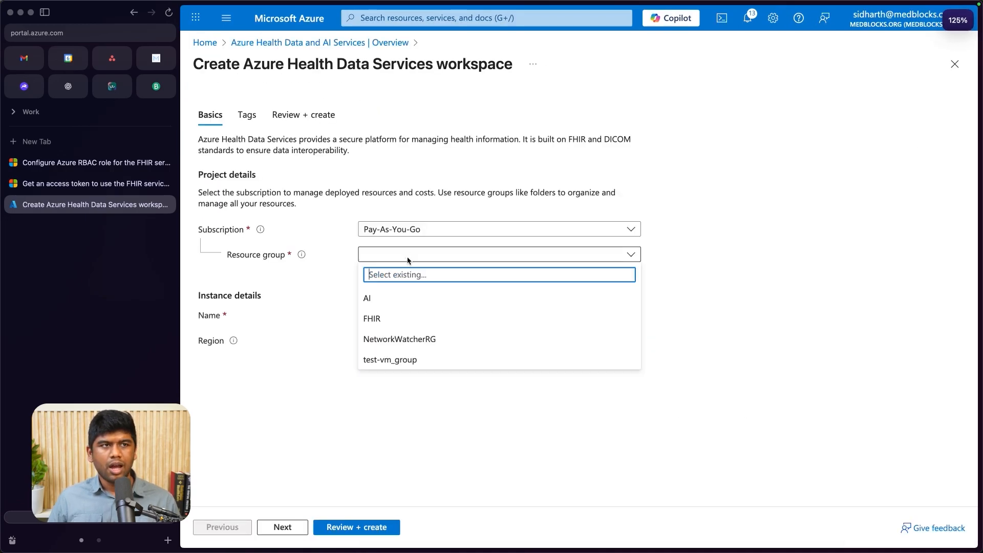
left_click(408, 323)
- Name the new workspace fhirfundamentals
left_click(412, 316)
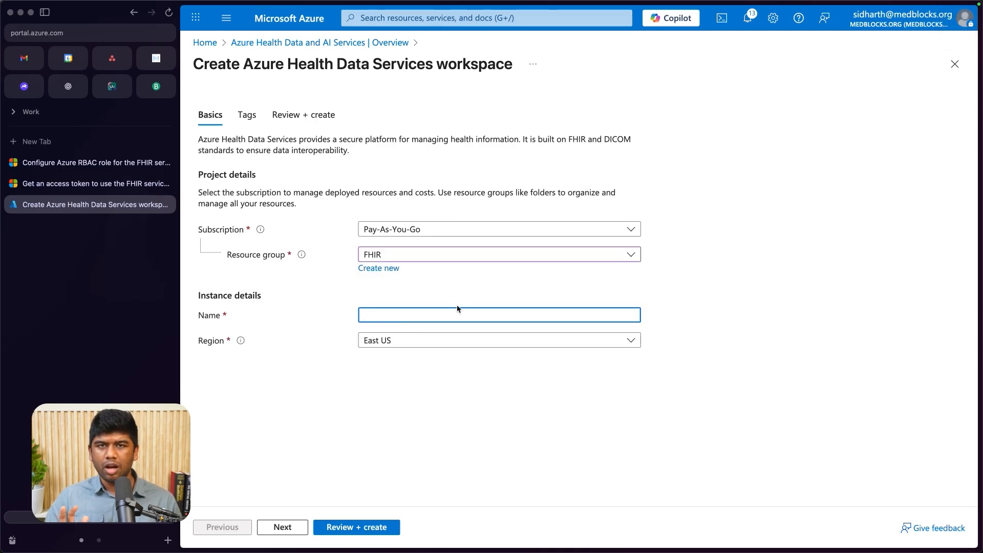
type("me")
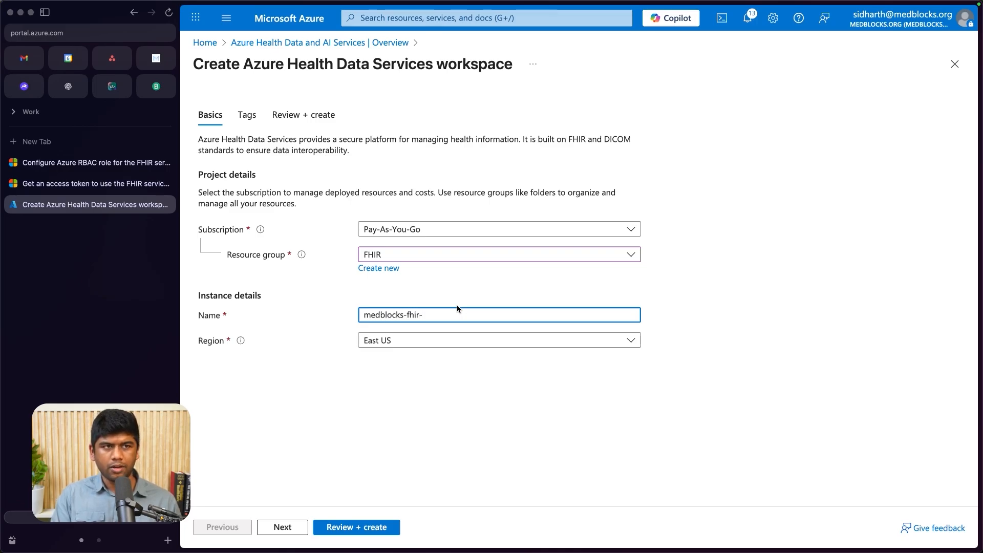
type("dblocks-fhirfundamenta")
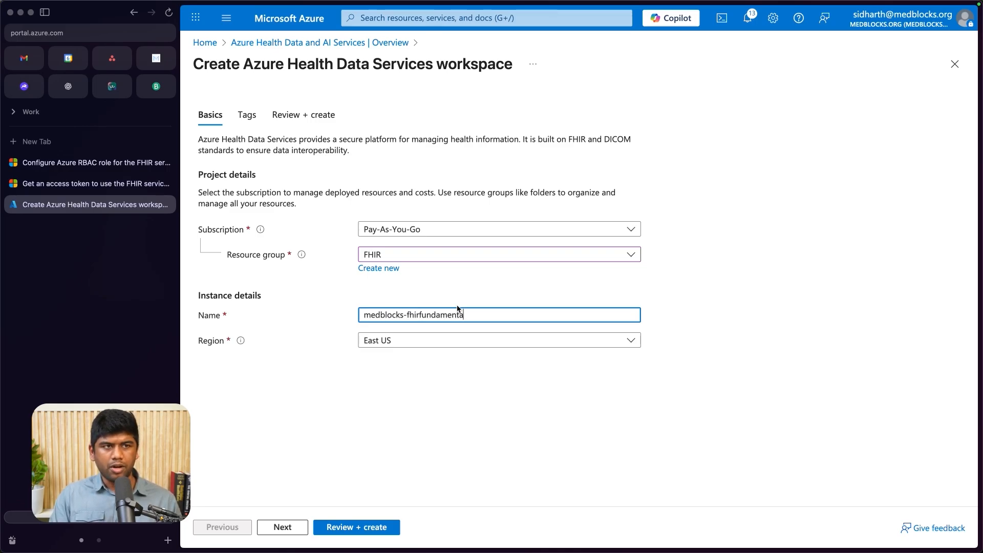
type("ls")
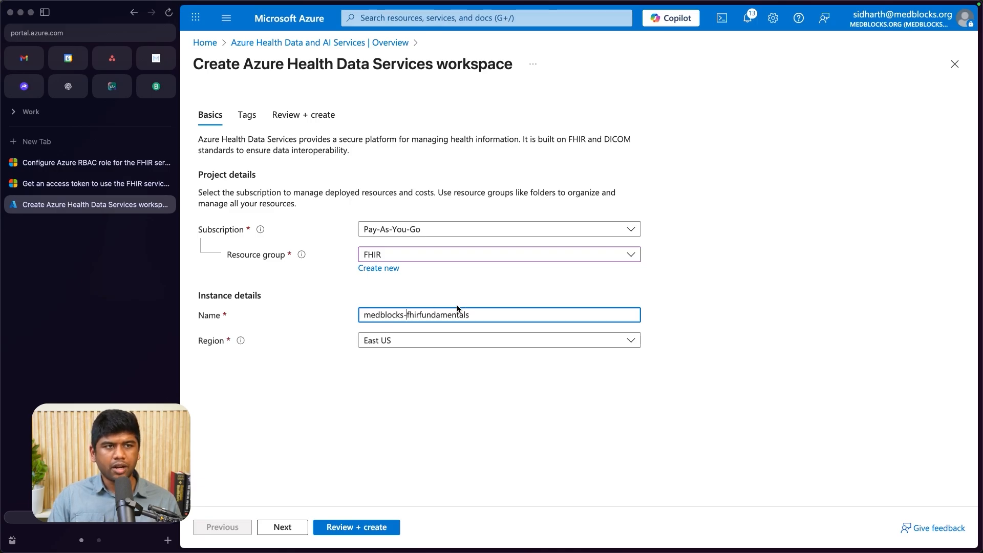
key("shift+super+Left")
key("BackSpace")
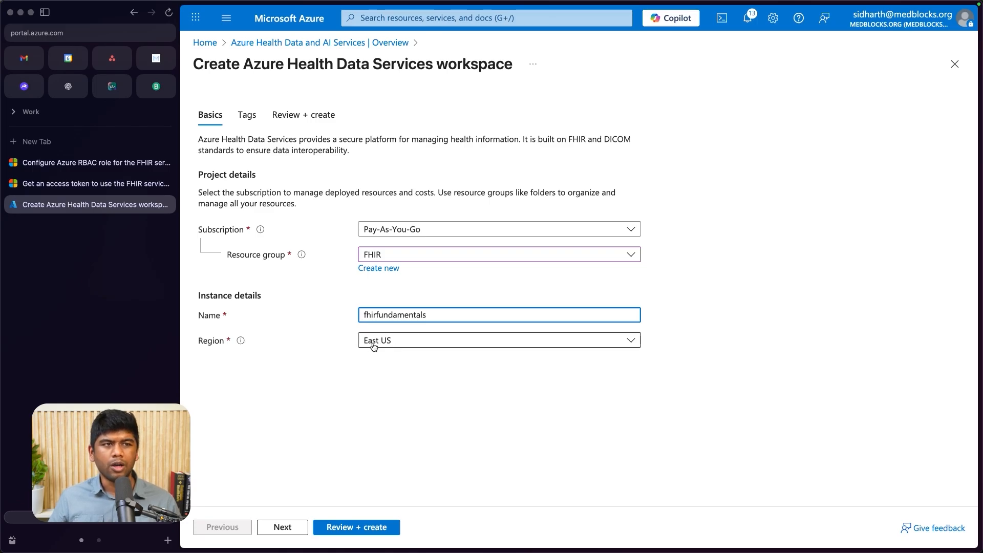
- Leave the workspace's tags empty, proceed to the review and create the workspace
left_click(301, 535)
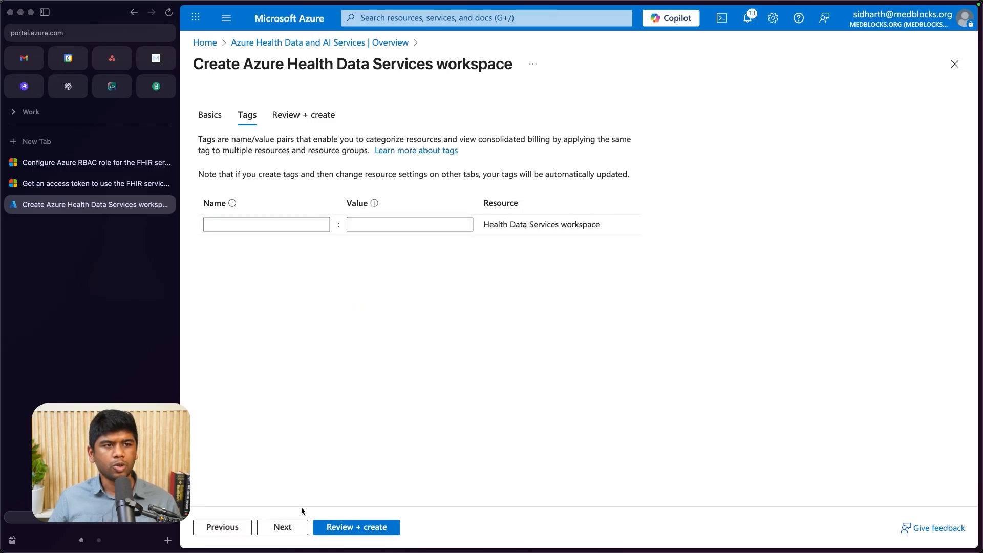
left_click(297, 529)
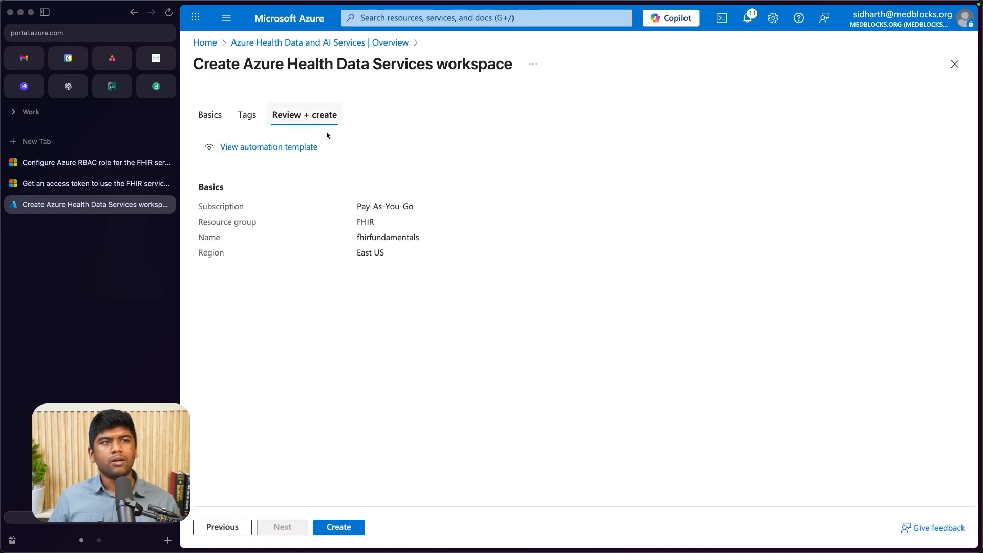
left_click(337, 527)
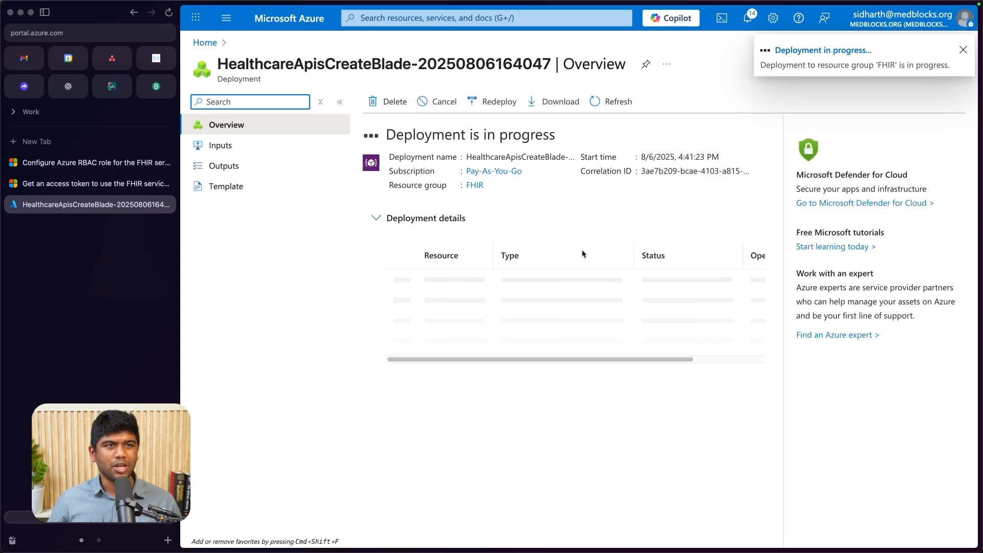
- Open the deployed fhirfundamentals workspace from the deployment details
mouse_move(443, 288)
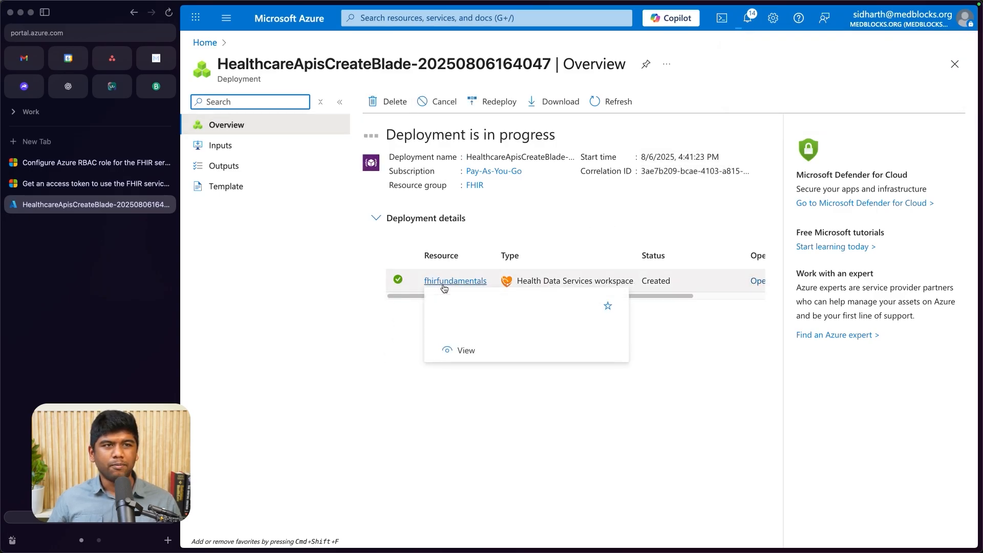
scroll(639, 278, "right", 5)
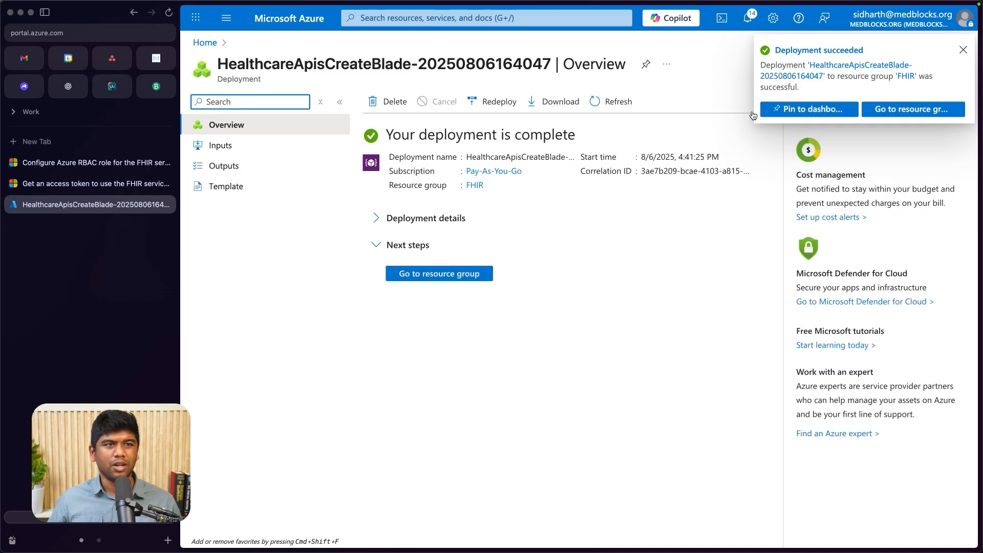
left_click(383, 219)
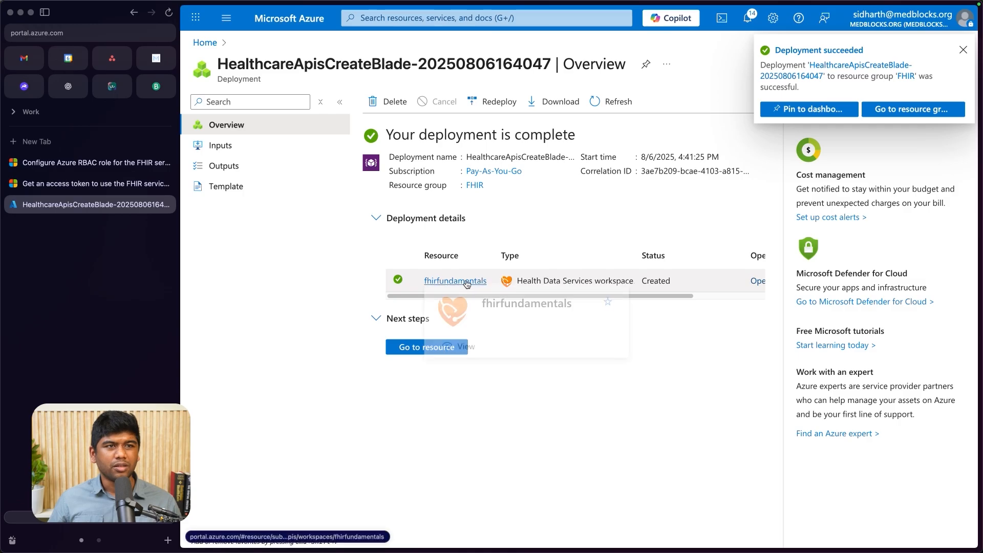
left_click(463, 280)
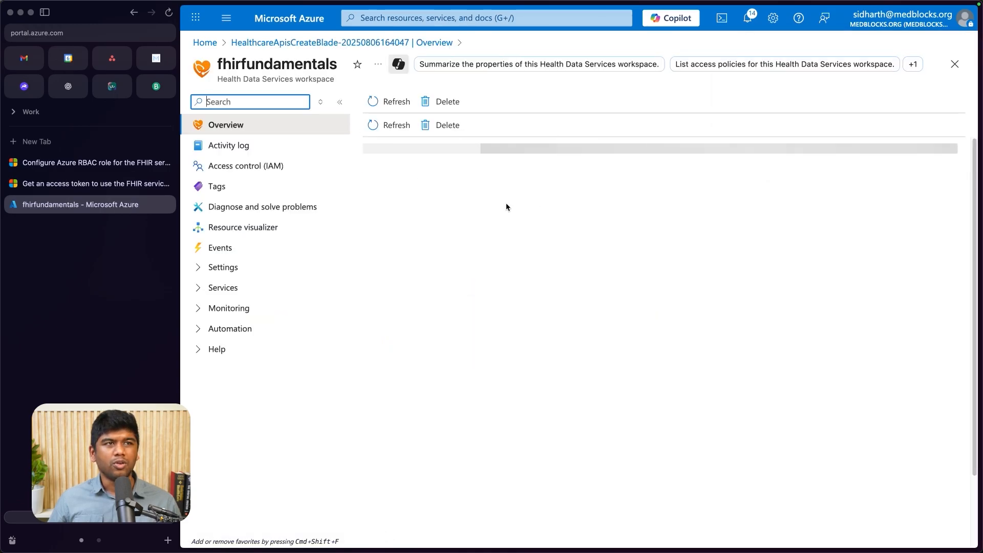
- Start deploying a FHIR service in the workspace, named testfhirserver with FHIR version R4
scroll(565, 366, "down", 3)
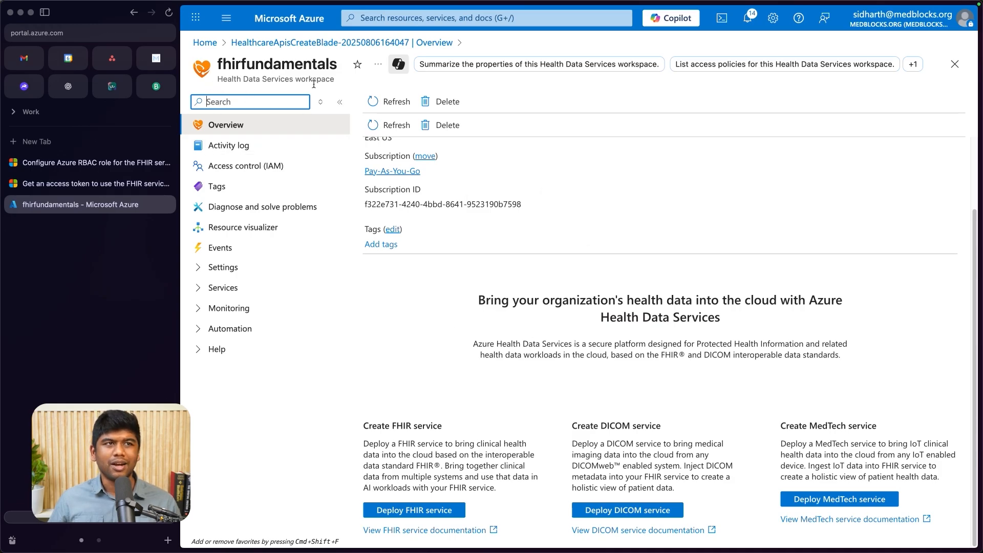
left_click(432, 513)
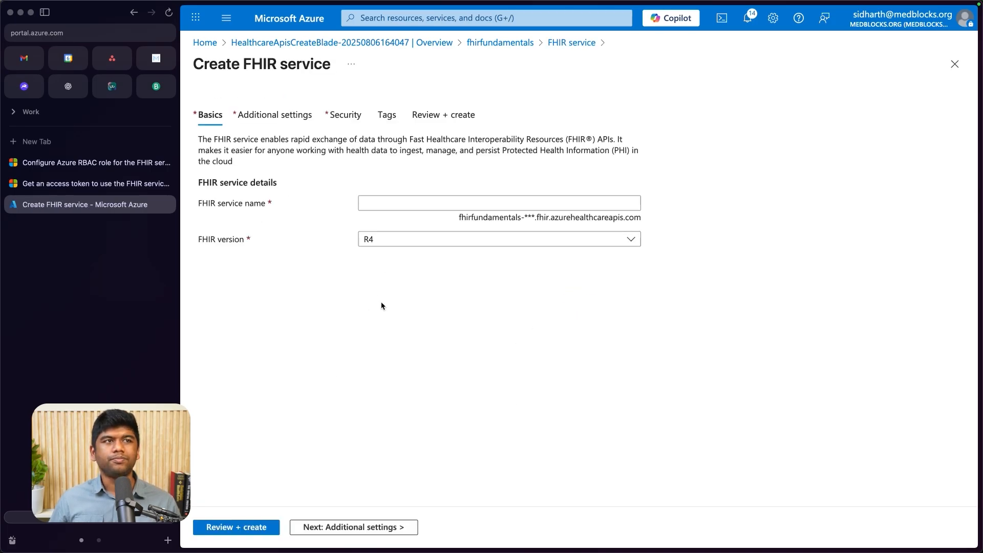
left_click(381, 203)
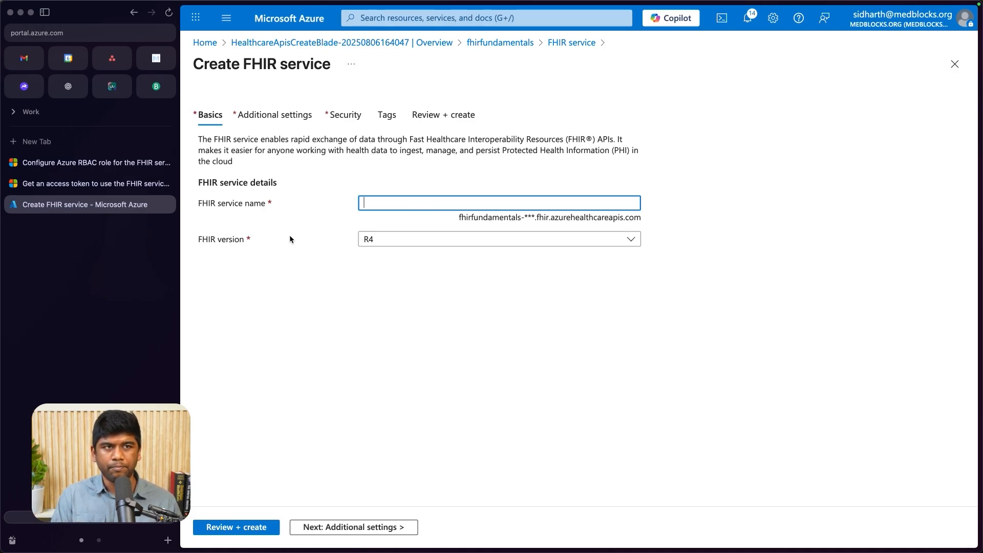
type("testfhirserver")
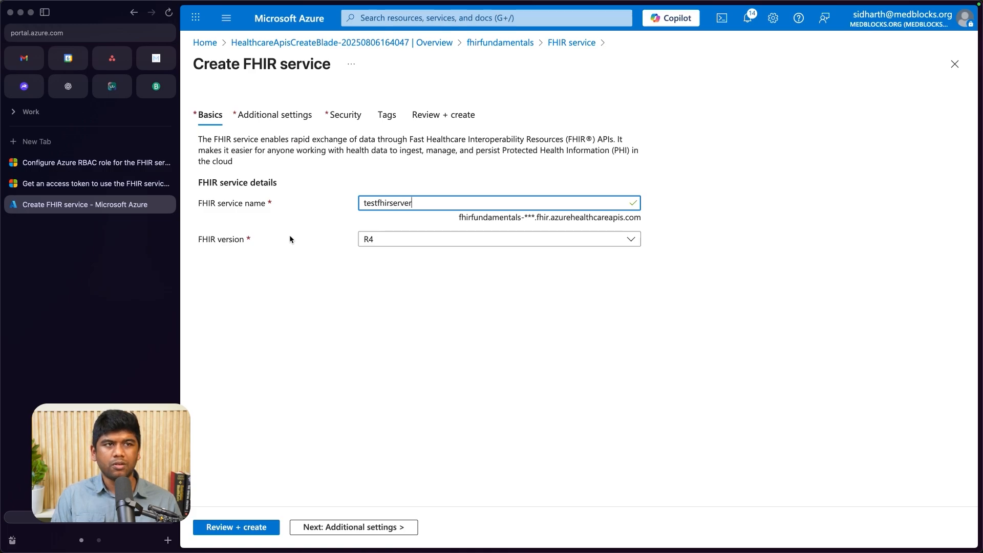
left_click(360, 239)
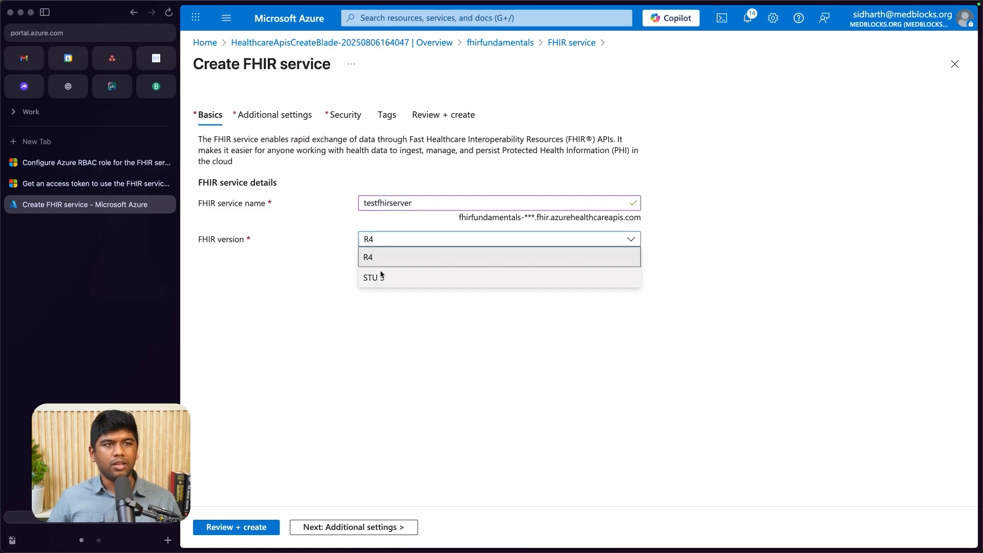
left_click(415, 258)
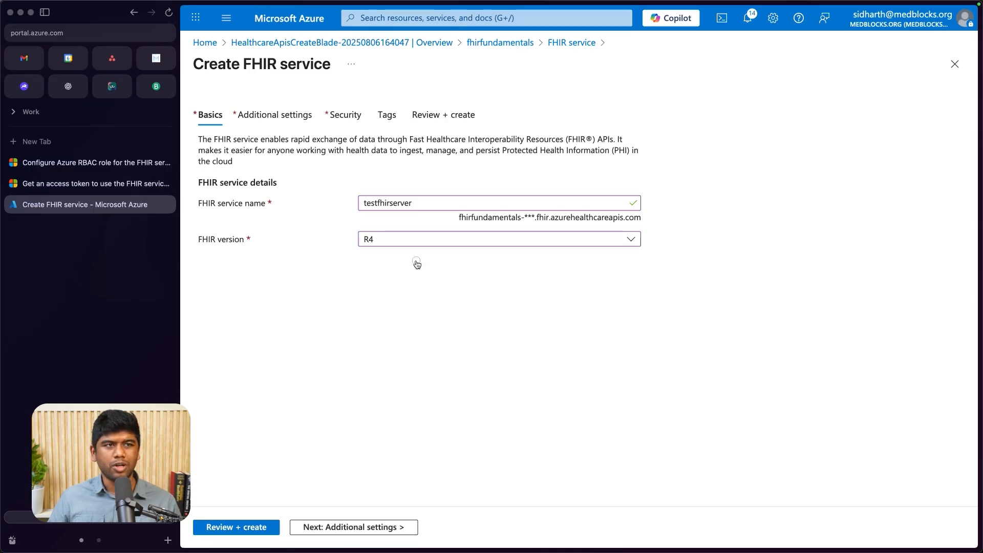
- Create the FHIR service with the default versioned policy, Microsoft-managed keys and no tags
left_click(341, 527)
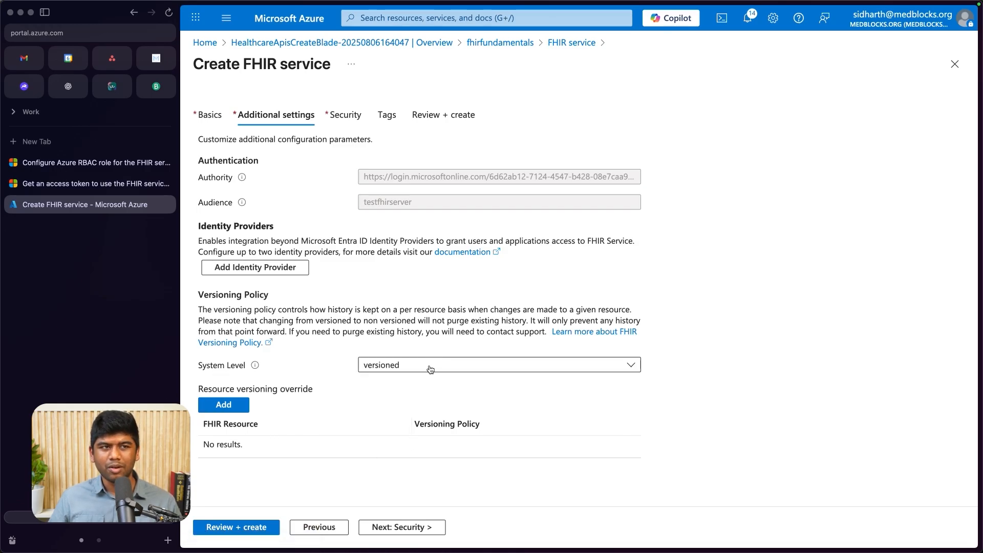
left_click(408, 527)
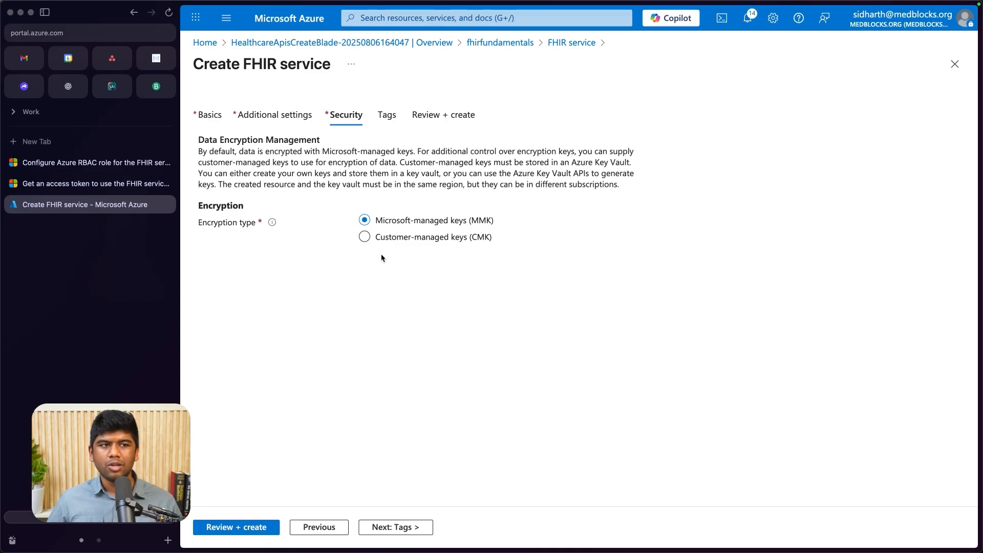
left_click(402, 527)
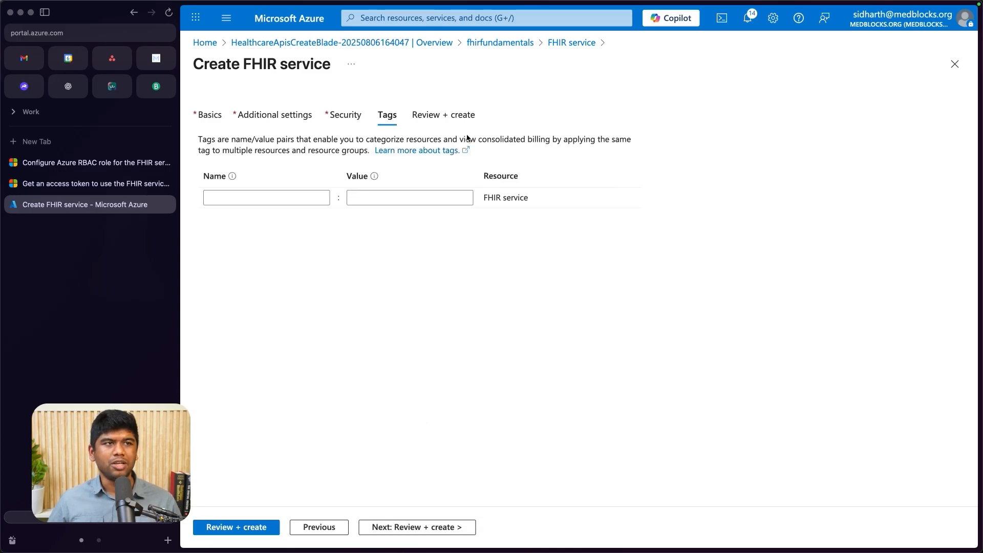
left_click(405, 526)
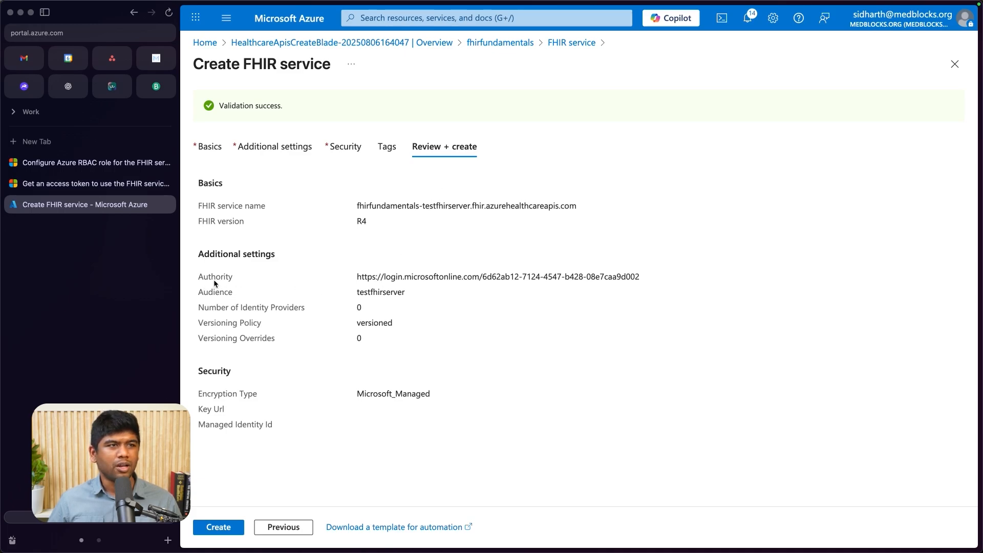
left_click(220, 528)
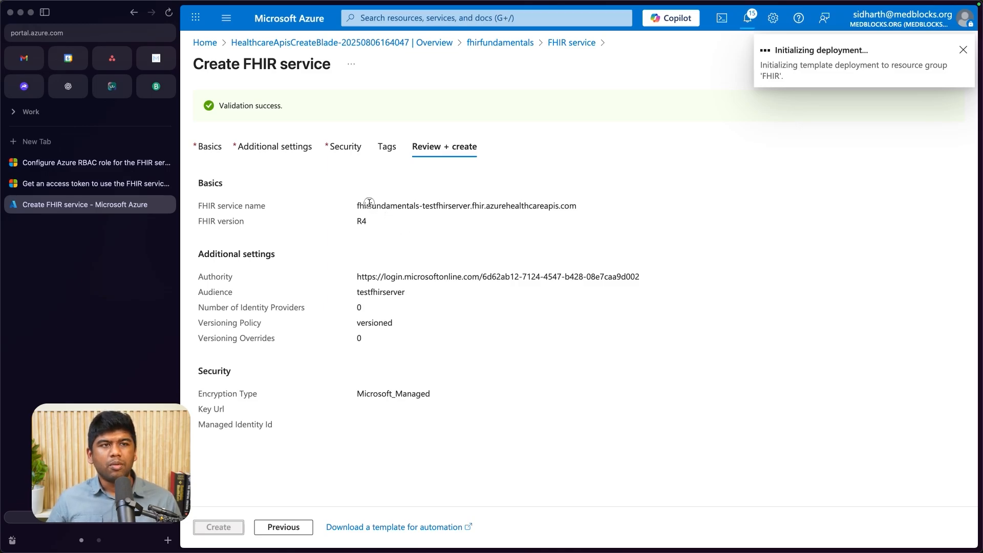
- Examine the full FHIR service address in the review summary
left_click_drag(369, 202, 562, 202)
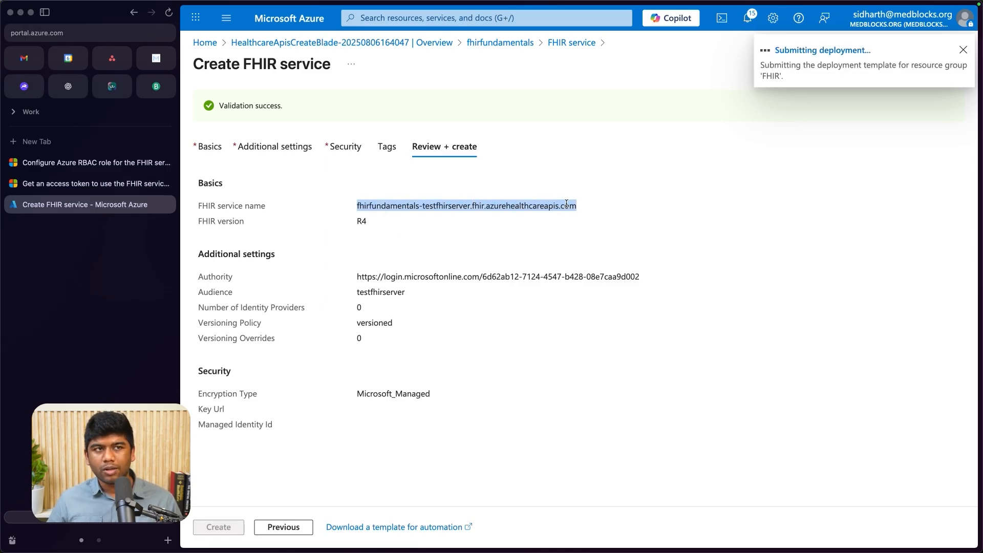
left_click(367, 204)
left_click_drag(368, 204, 586, 206)
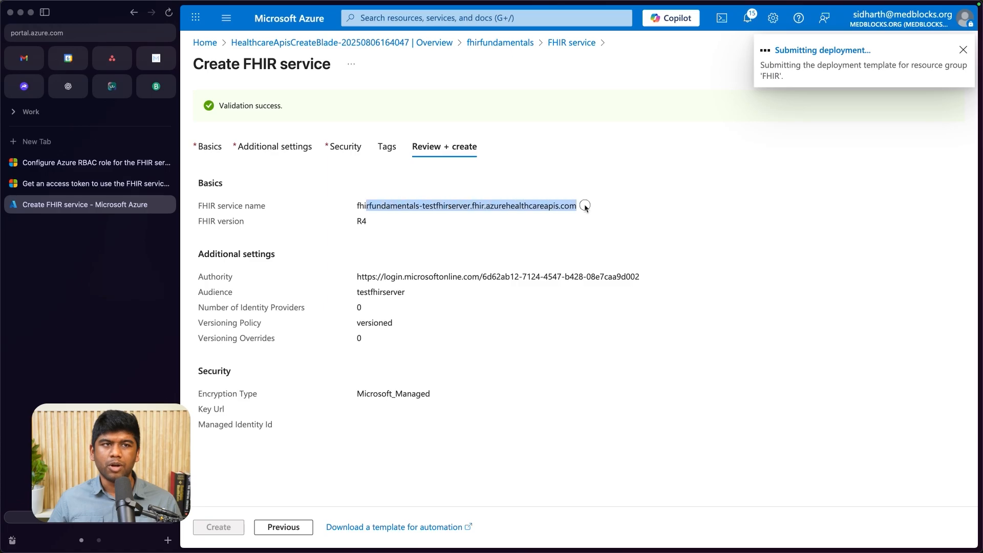
left_click(580, 216)
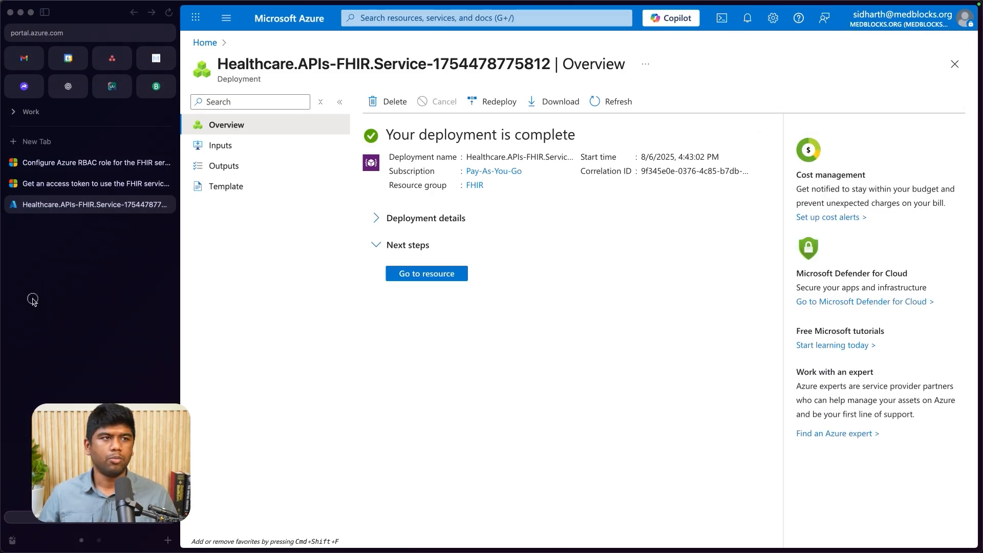
- Open the deployed testfhirserver resource once its deployment is complete
left_click(430, 277)
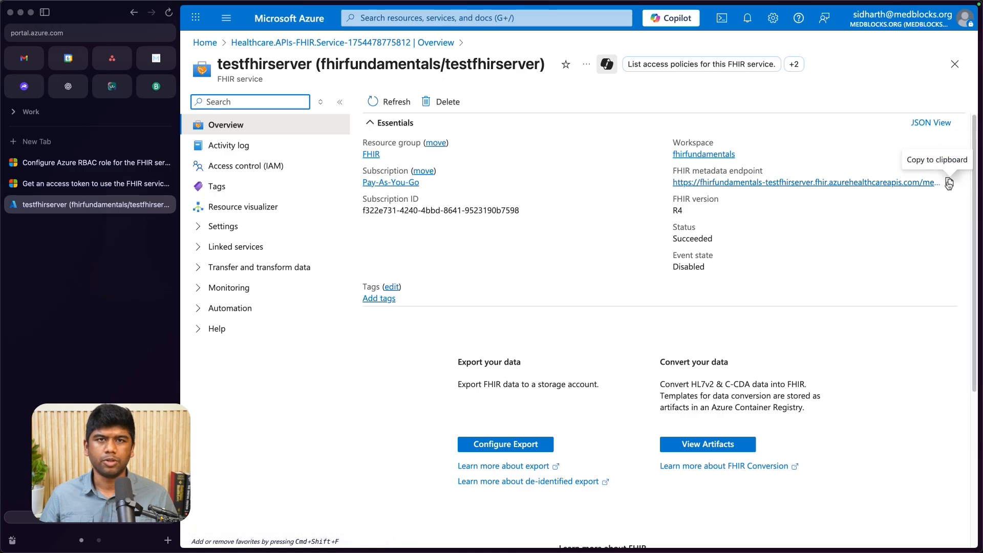
- Copy the FHIR metadata endpoint of testfhirserver and use it as the URL of the Cloud FHIR Server request in Postman
left_click(949, 183)
key("super+Tab")
key("super+Tab")
key("super+Tab")
key("super+Tab")
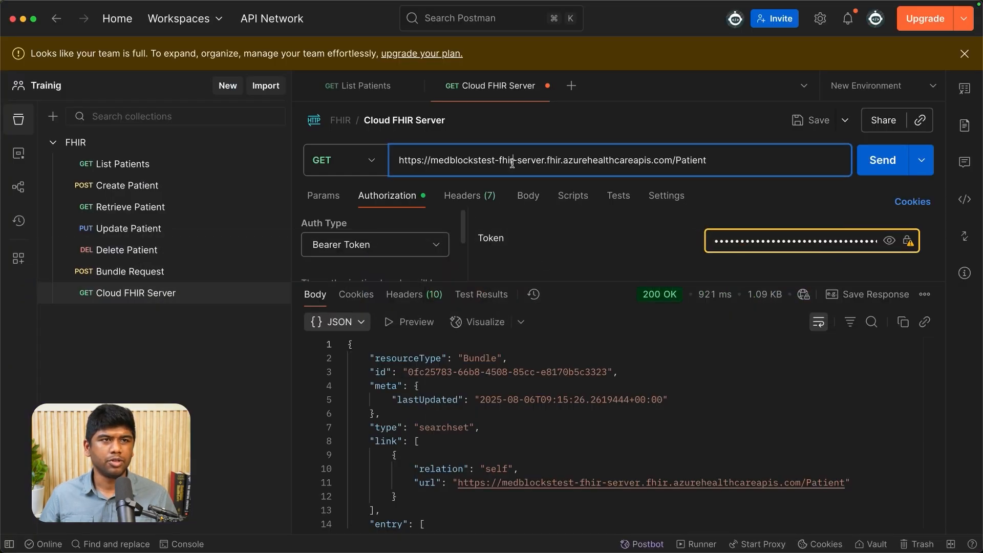
left_click(512, 163)
key("super+a")
key("super+v")
- Clear the stored bearer token and set the request's authorization type to No Auth
left_click_drag(571, 292, 571, 382)
left_click(818, 244)
key("super+a")
key("BackSpace")
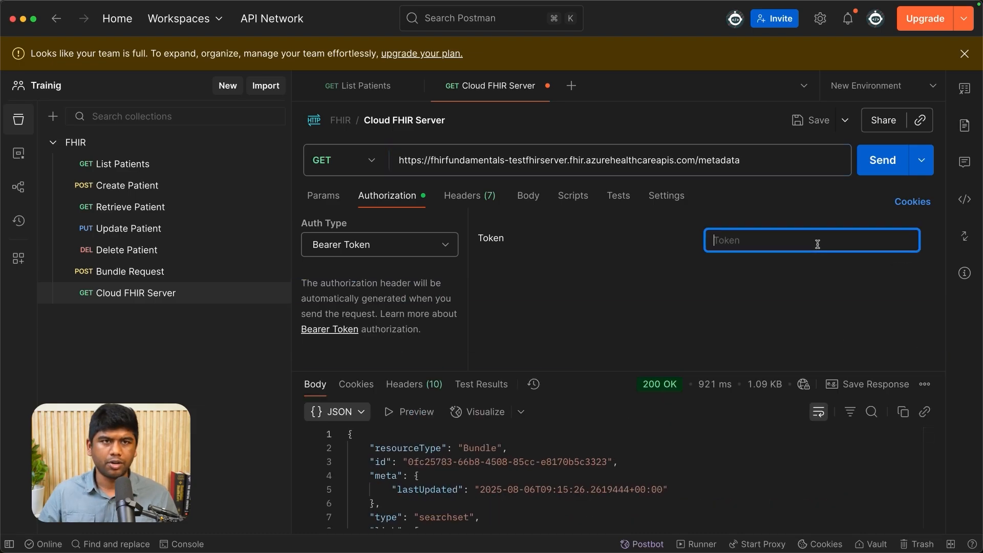
left_click(394, 245)
left_click(385, 40)
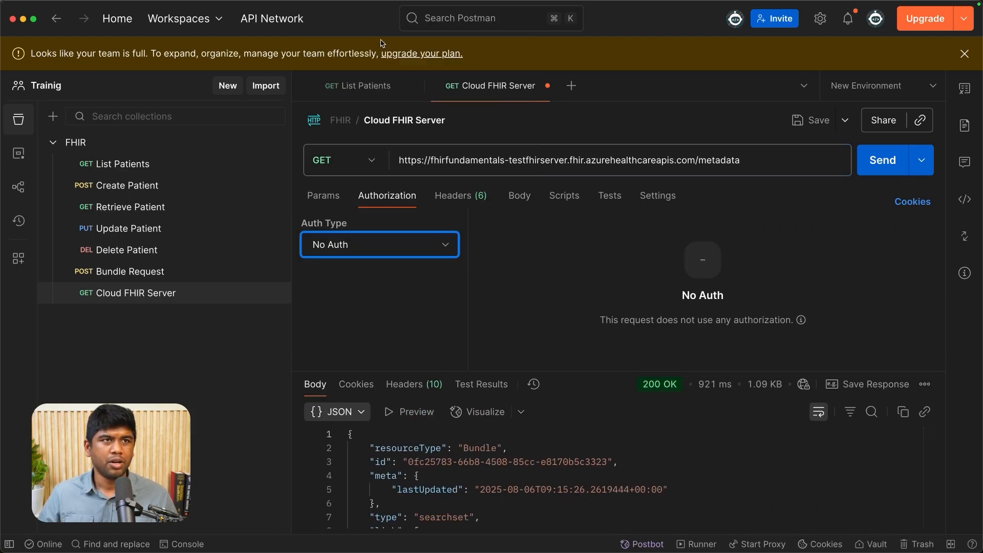
- Send the GET request to the metadata endpoint and look through the returned JSON body
left_click(749, 160)
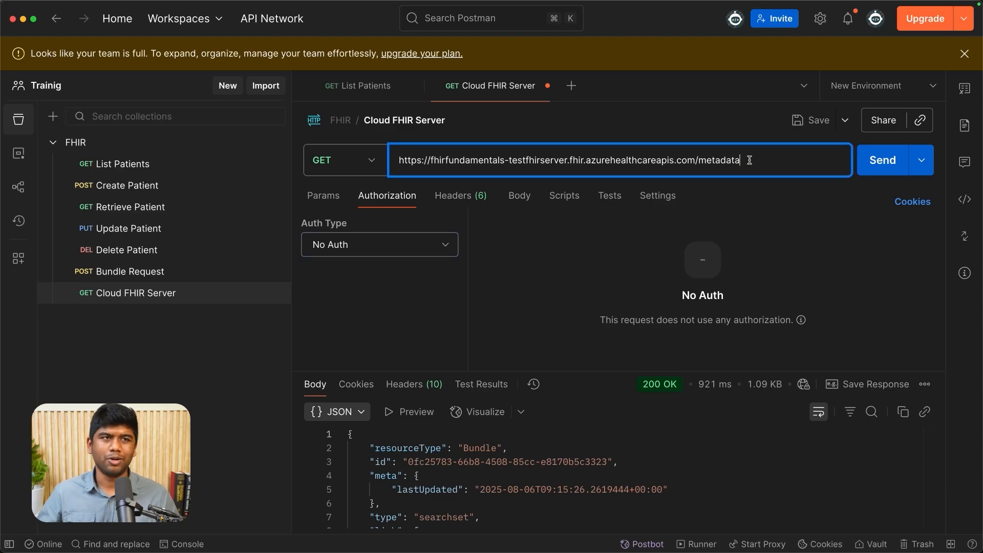
left_click(904, 177)
left_click_drag(634, 374, 619, 256)
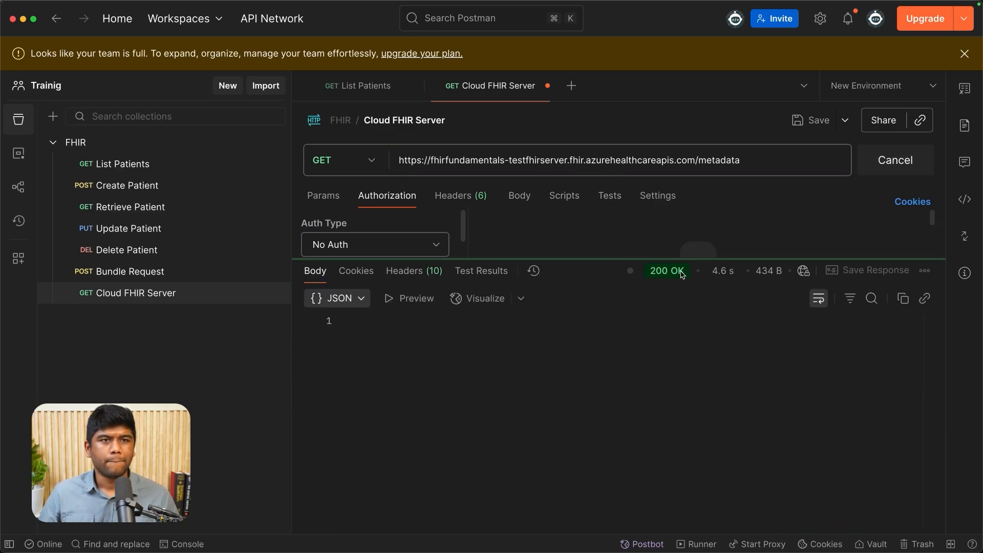
mouse_move(719, 286)
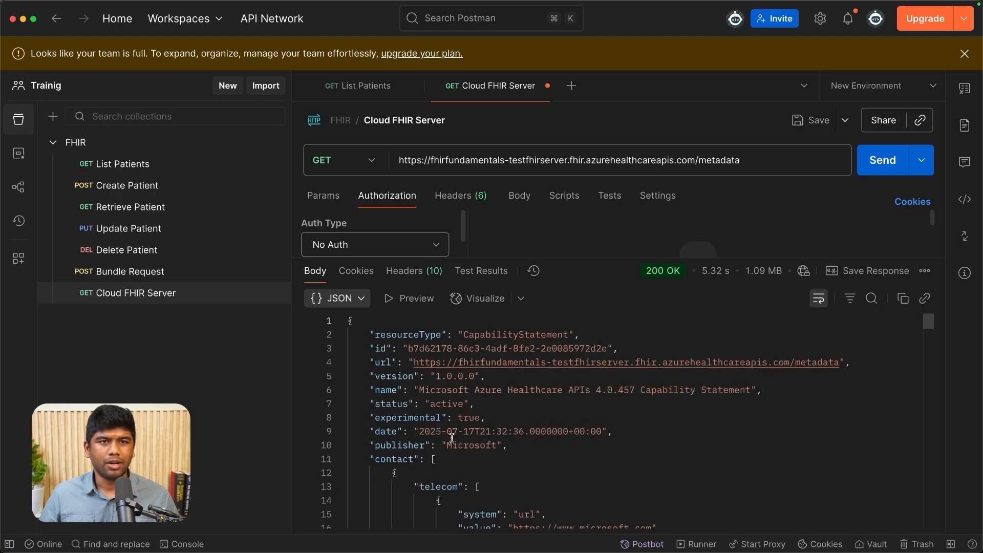
scroll(519, 413, "down", 20)
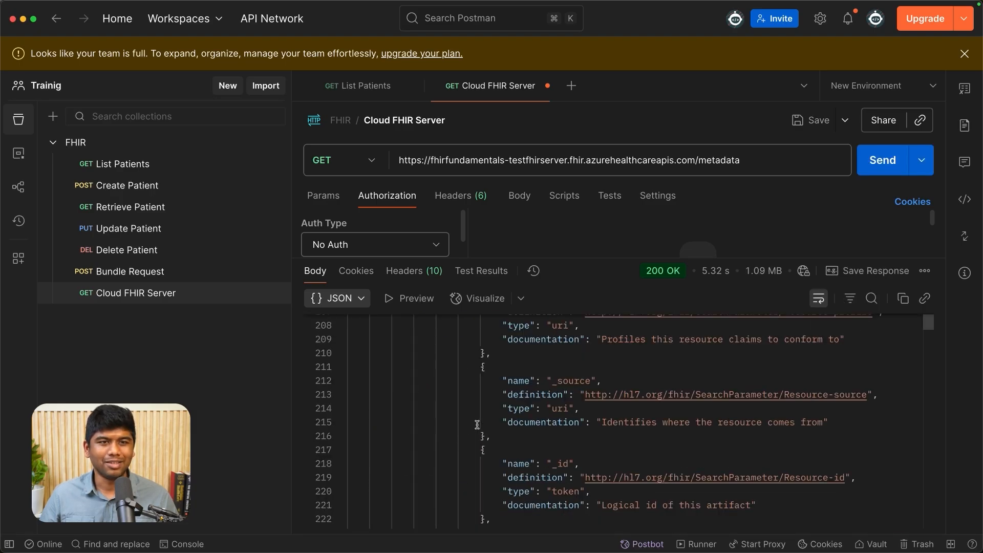
scroll(477, 423, "down", 20)
scroll(478, 421, "up", 20)
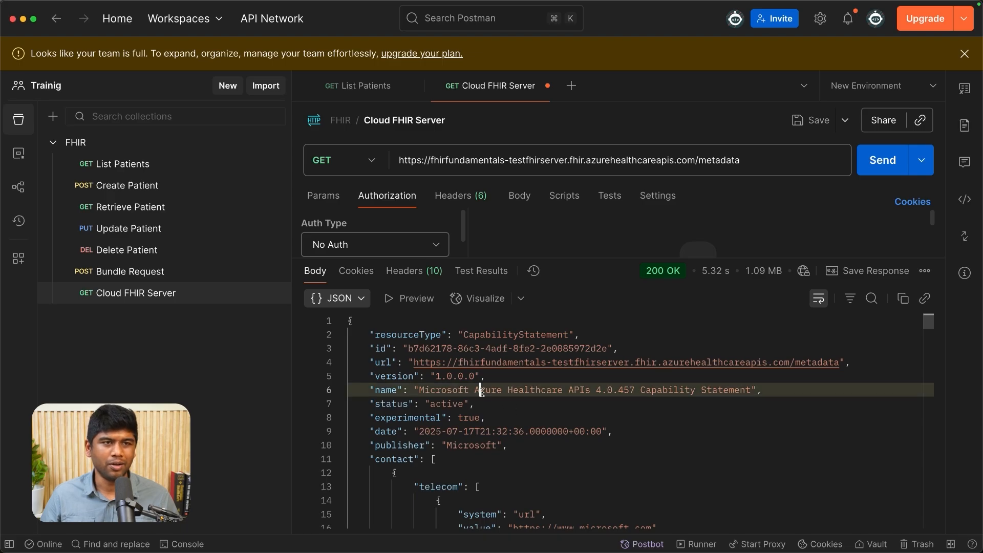
left_click(607, 390)
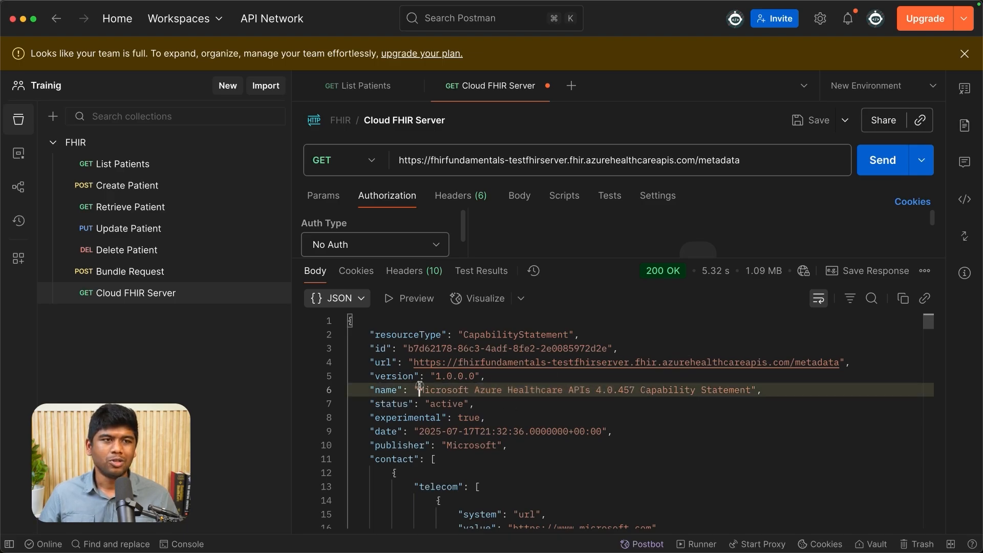
- Replace metadata with Patient in the request URL, send it, and examine the response's status, code and diagnostics
double_click(727, 161)
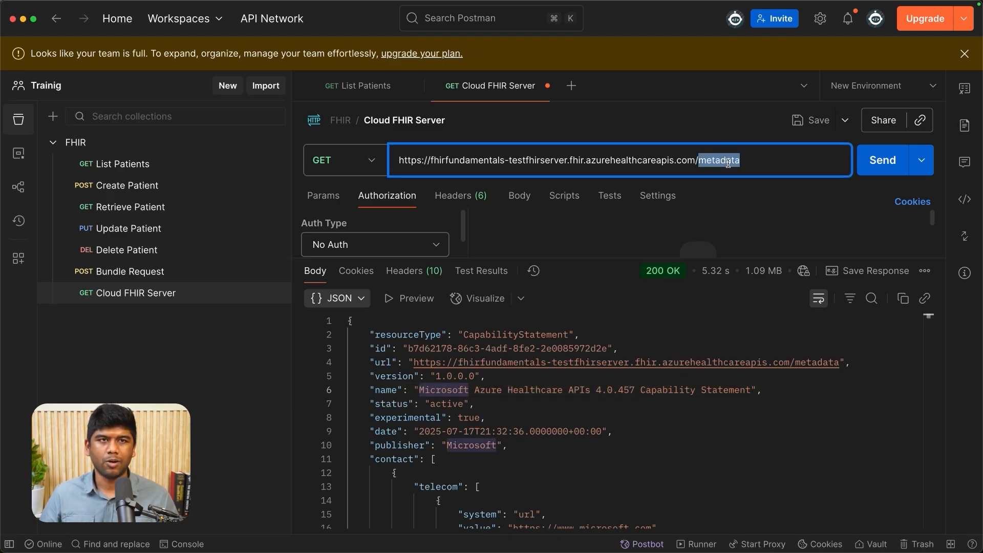
type("P")
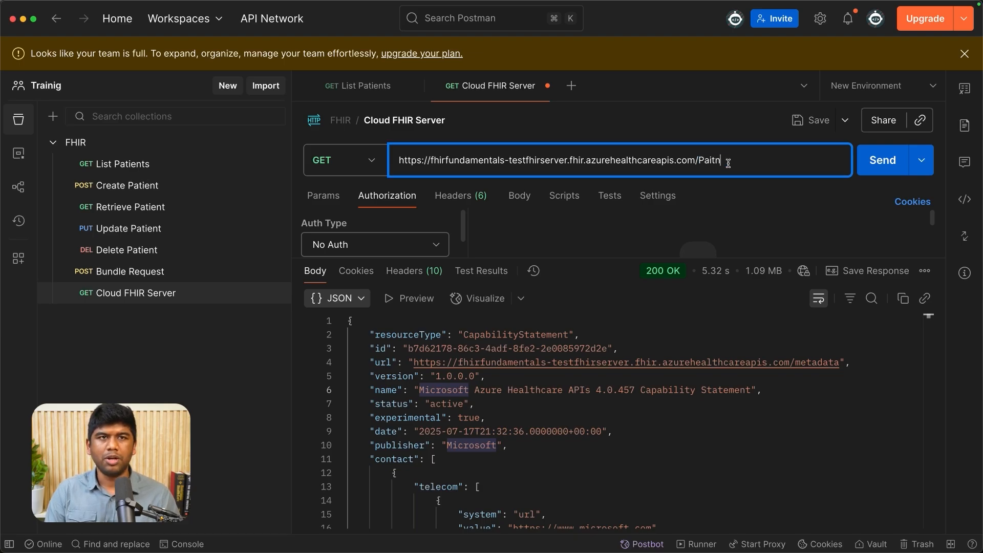
type("atien")
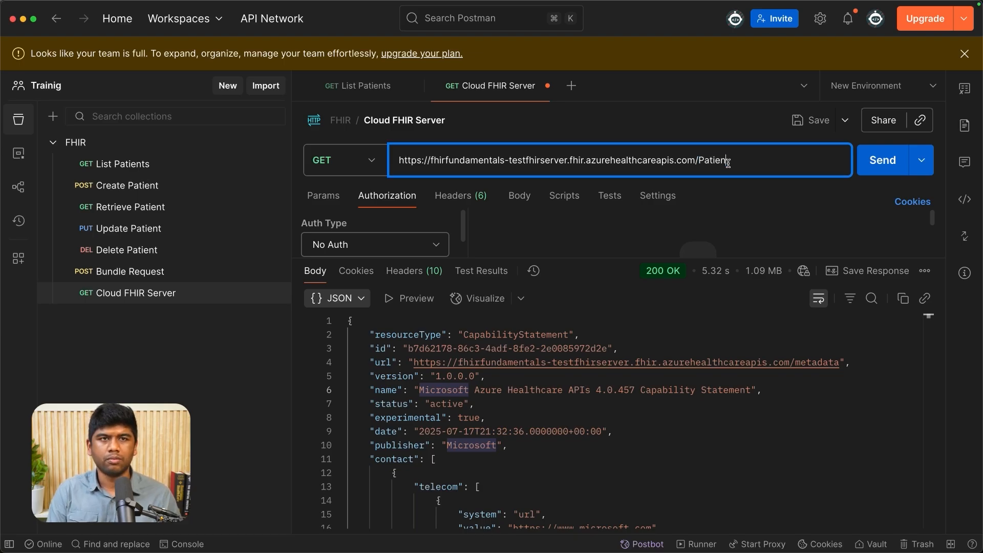
type("t")
key("Return")
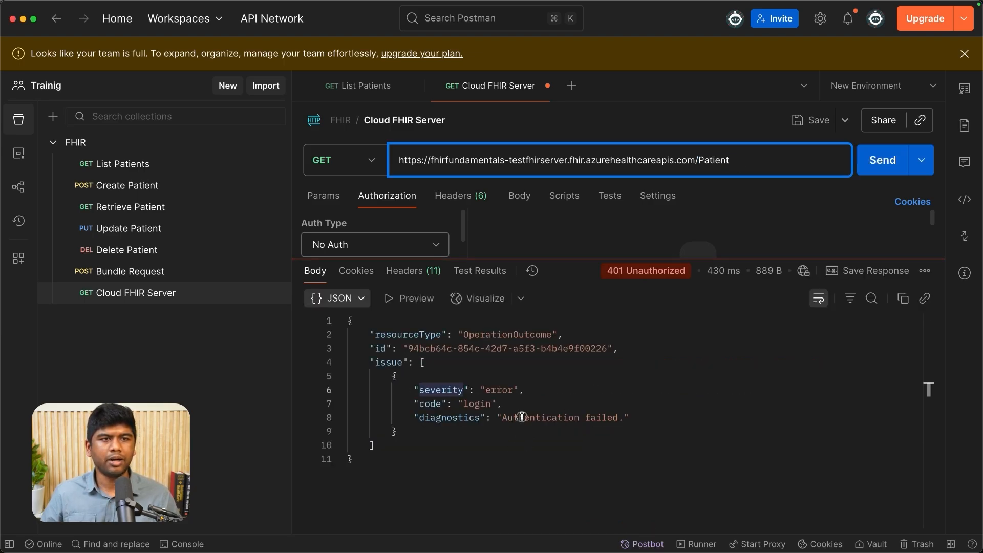
double_click(521, 417)
left_click_drag(521, 417, 619, 418)
left_click(619, 419)
double_click(463, 405)
left_click(563, 401)
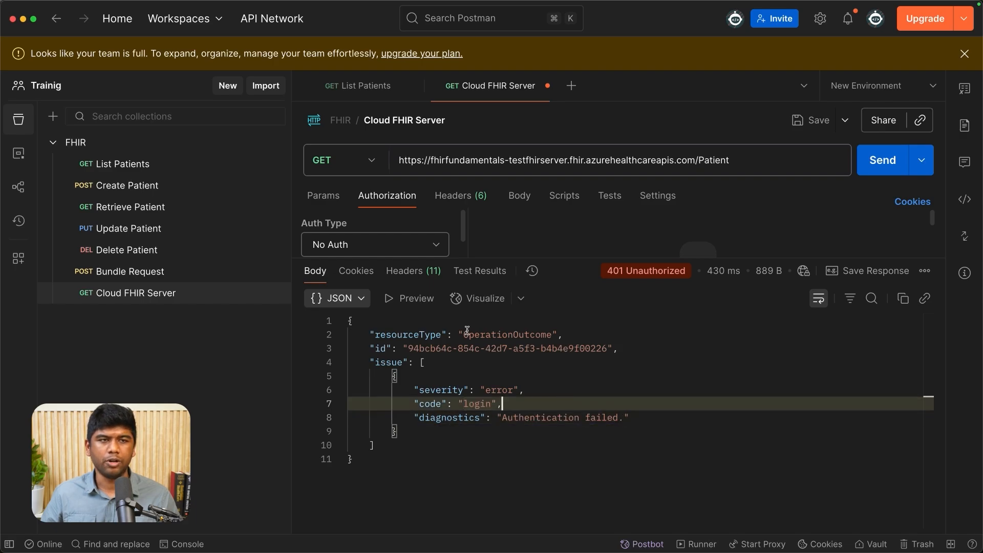
left_click_drag(593, 266, 540, 295)
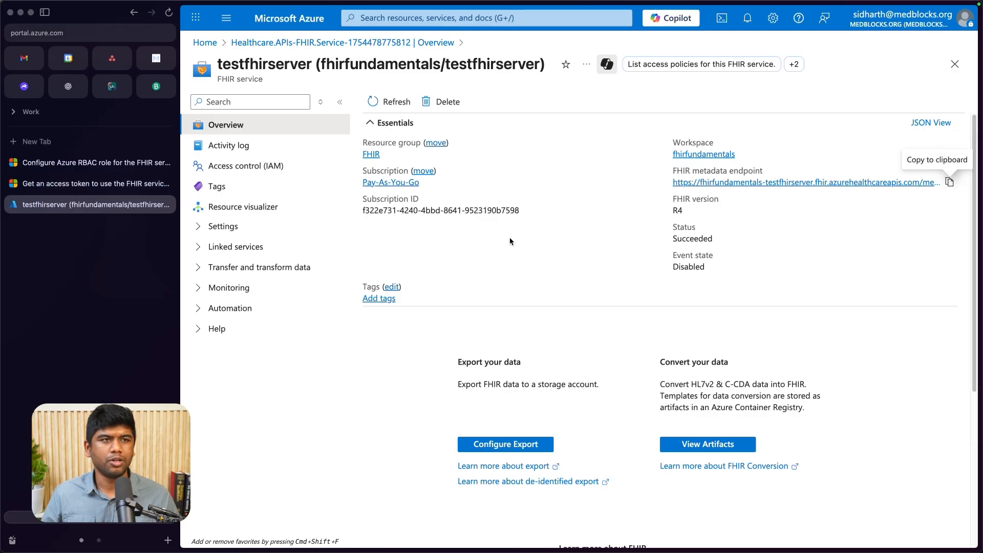
- Switch to the browser and consult the Microsoft Learn articles on configuring Azure RBAC roles and getting an access token
left_click(92, 162)
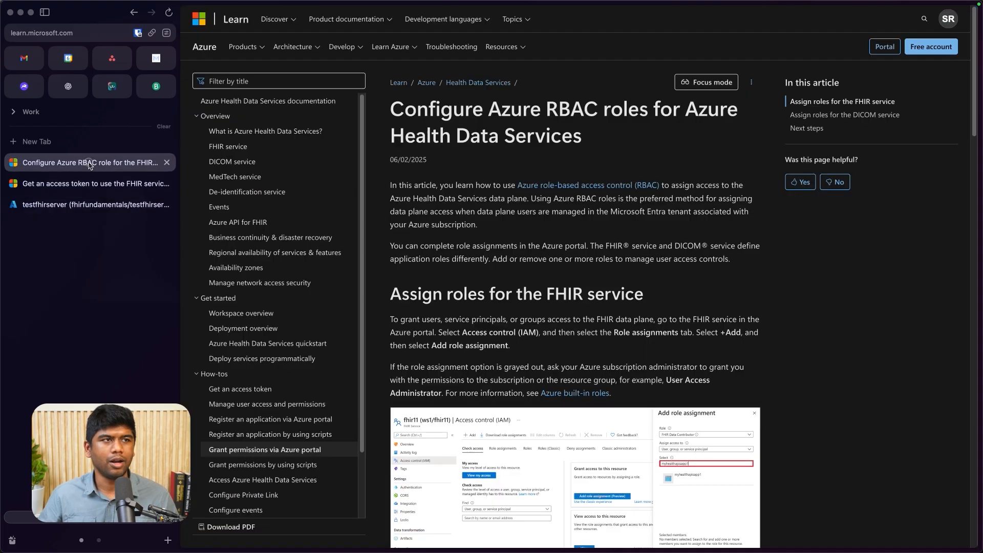
scroll(553, 284, "down", 3)
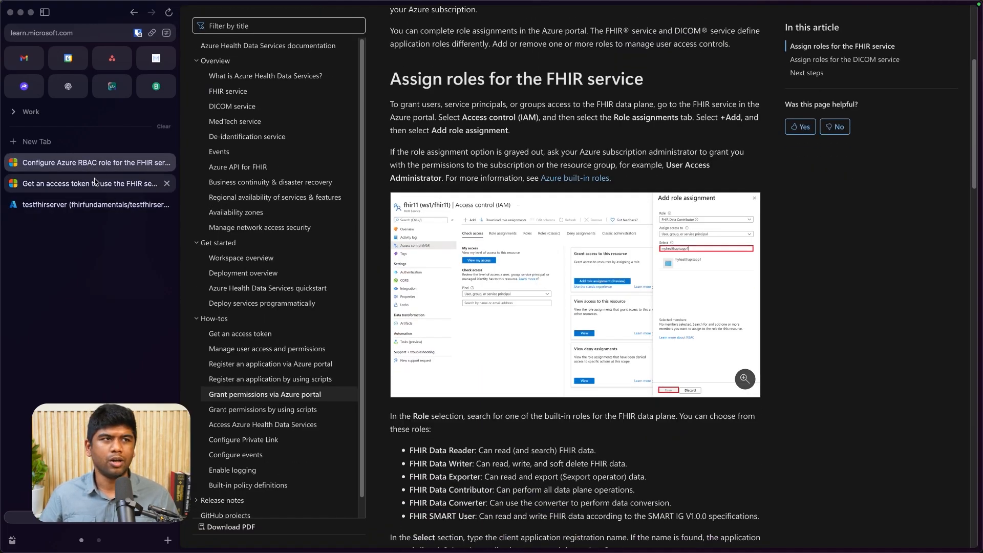
left_click(97, 183)
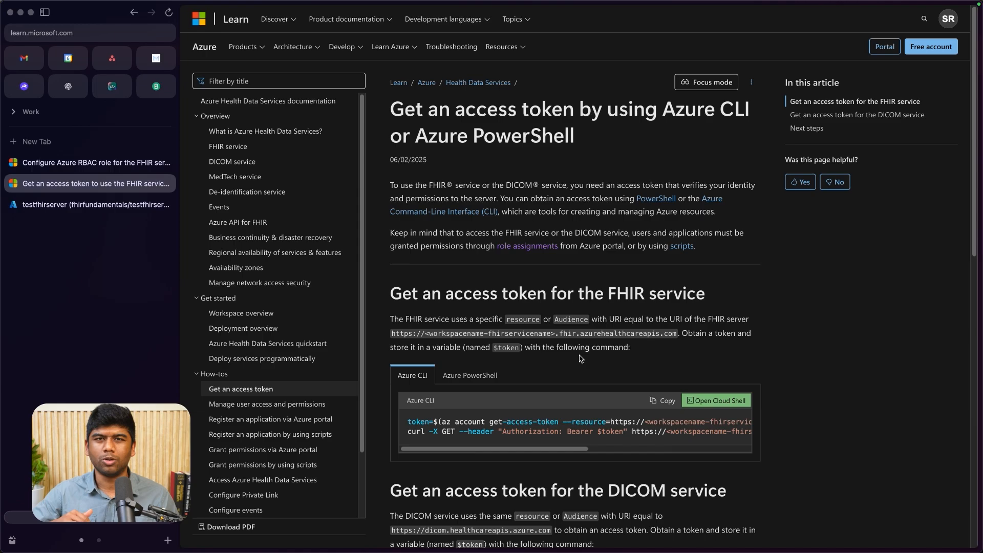
- Start a role assignment in the access control settings of testfhirserver, using the FHIR Data Contributor role
left_click(95, 205)
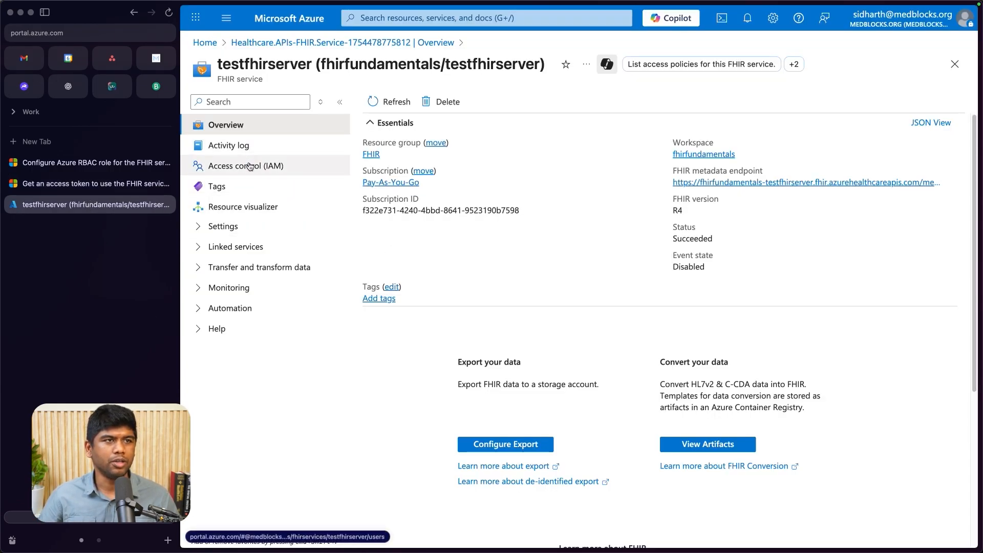
left_click(250, 165)
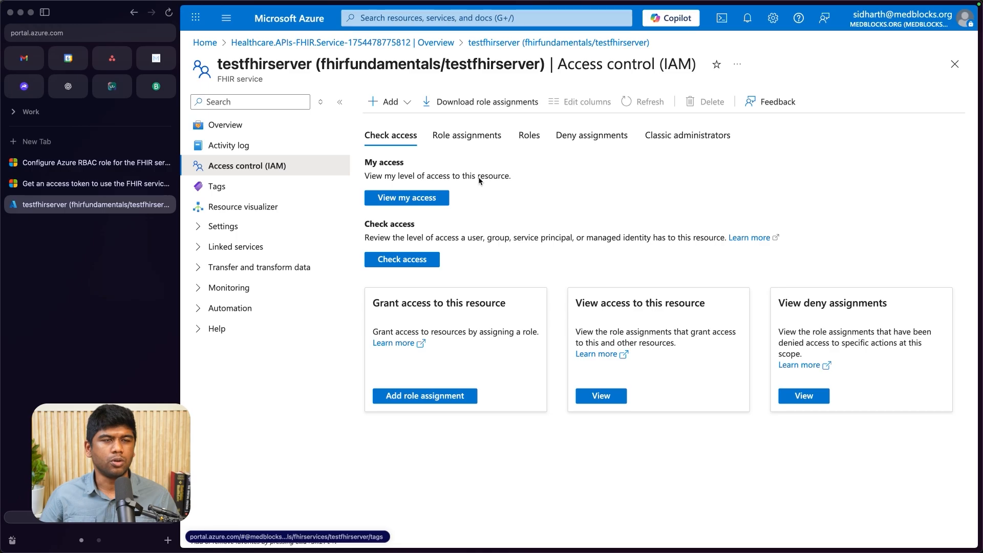
left_click(469, 143)
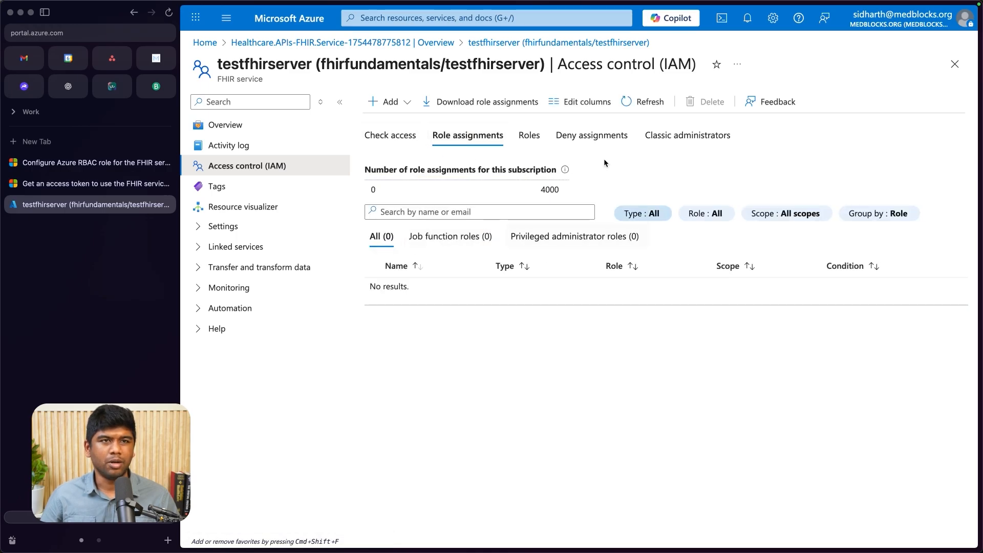
left_click(390, 103)
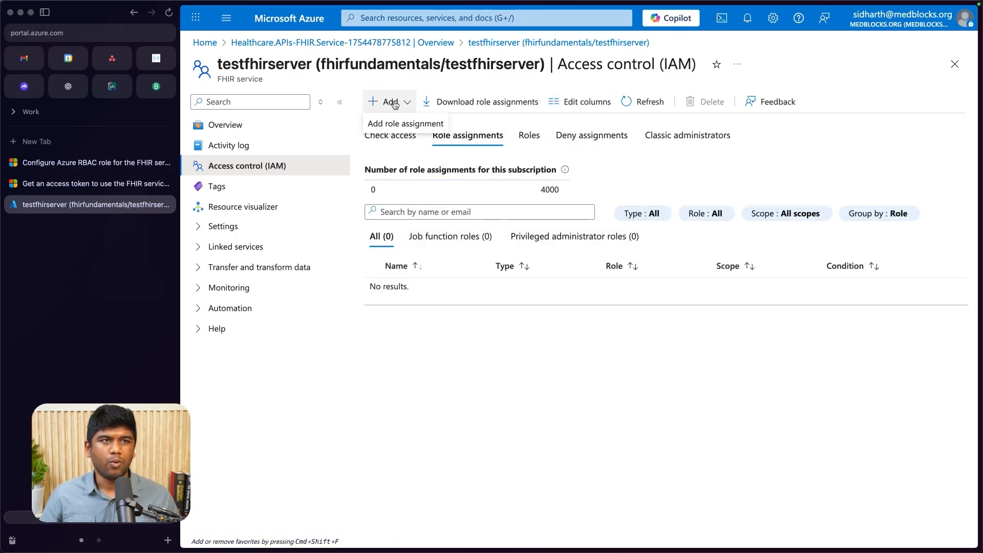
left_click(379, 125)
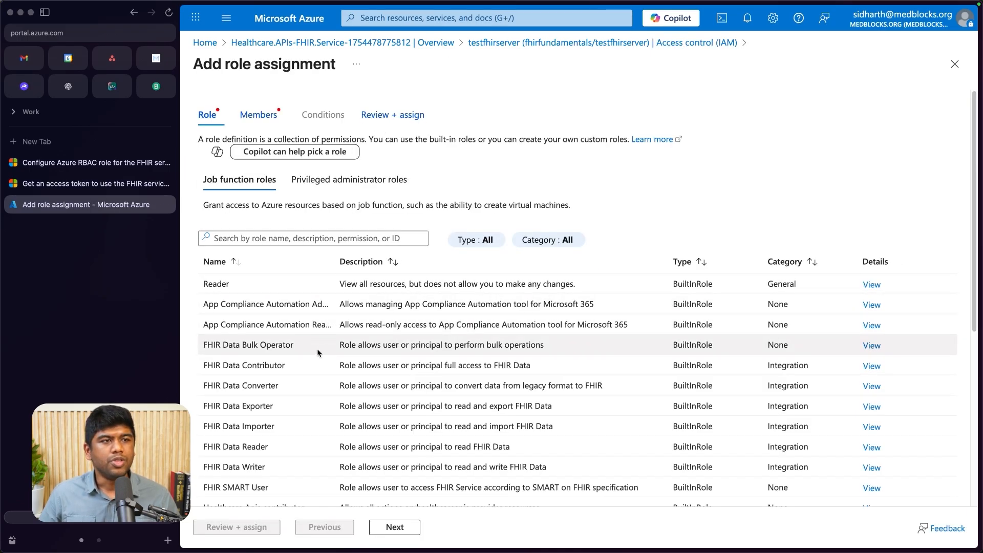
scroll(234, 374, "down", 1)
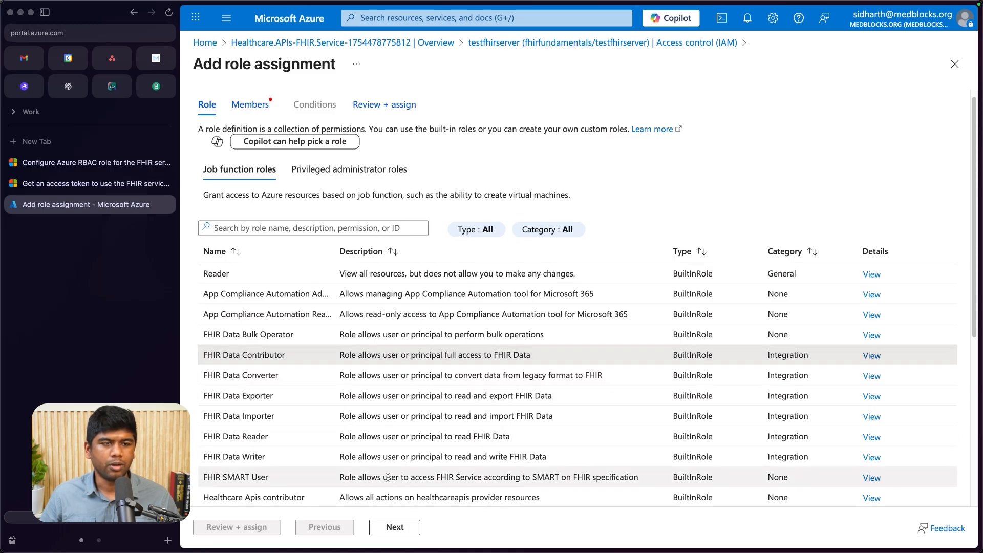
left_click(336, 358)
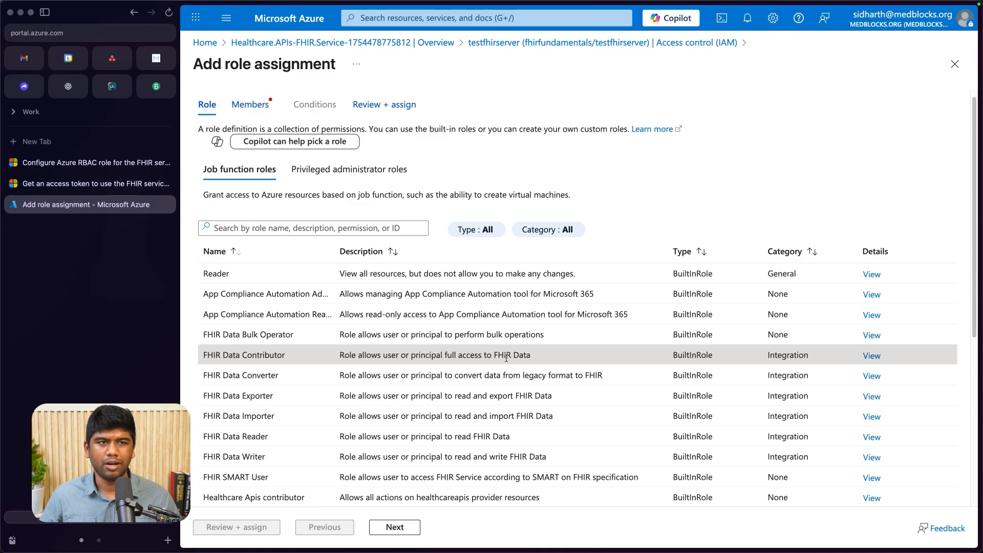
left_click(402, 527)
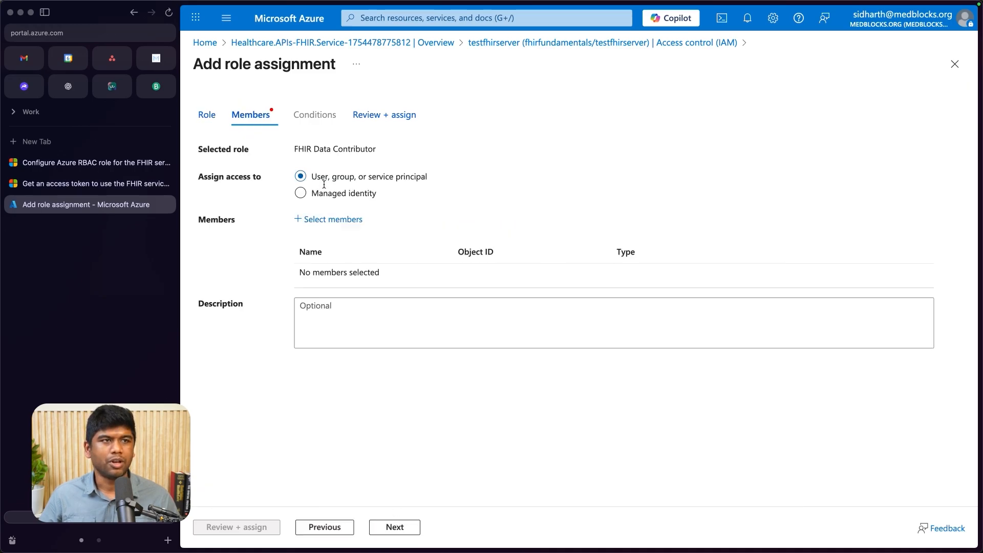
- Add the signed-in user's own account as the member and complete the role assignment
left_click(321, 221)
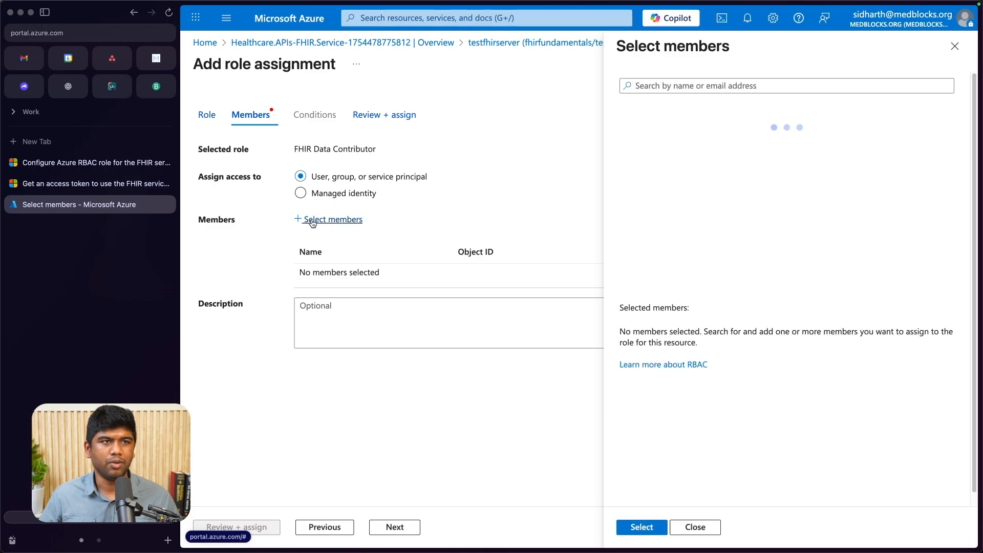
left_click(706, 143)
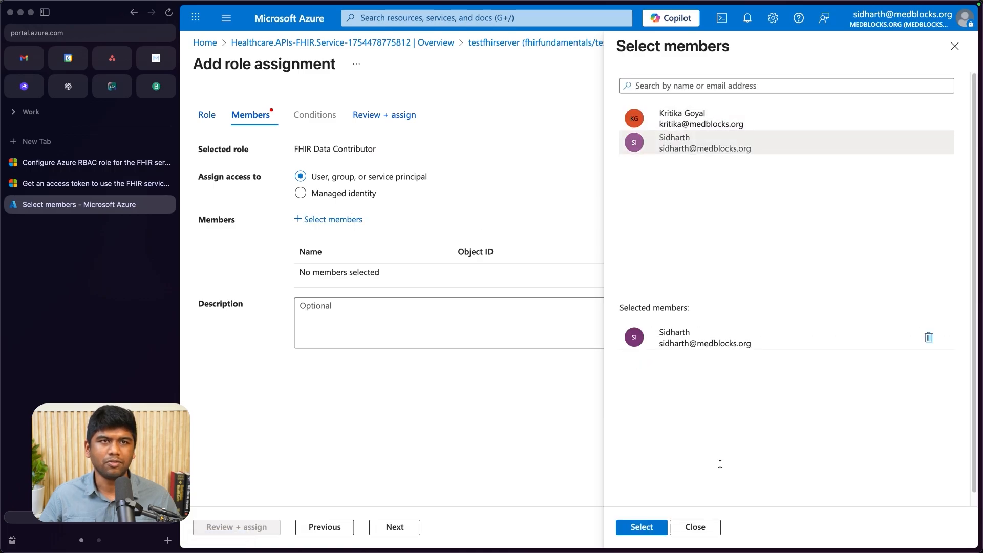
left_click(639, 527)
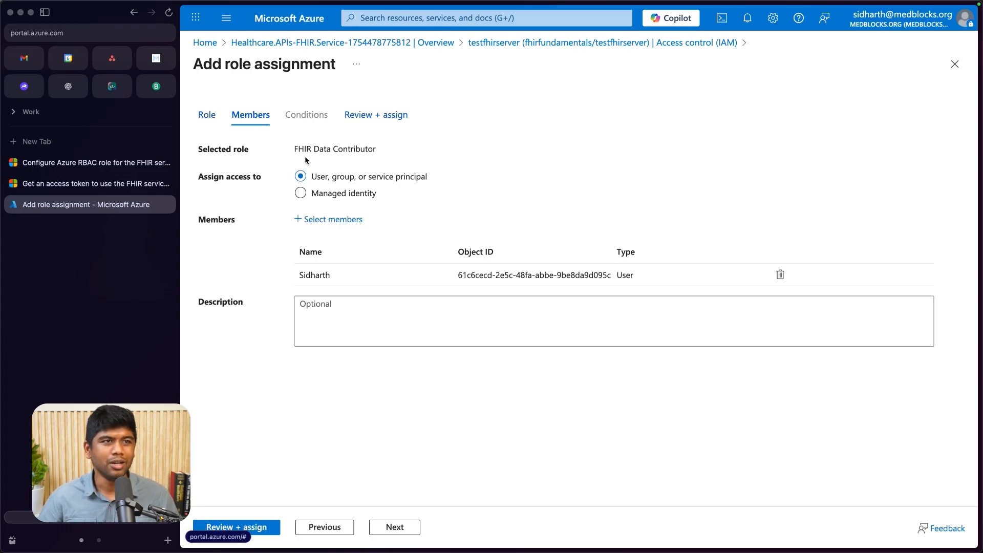
left_click(395, 527)
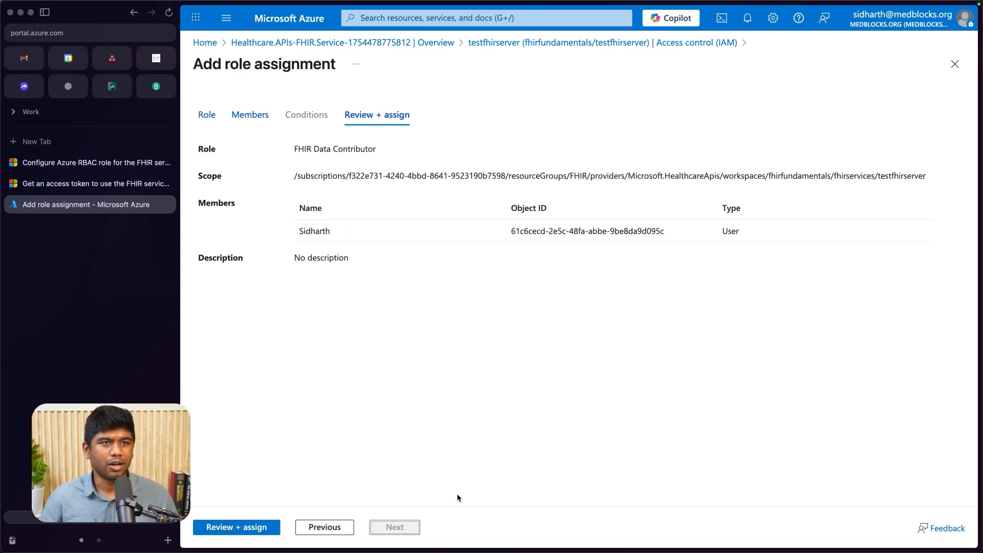
left_click(229, 528)
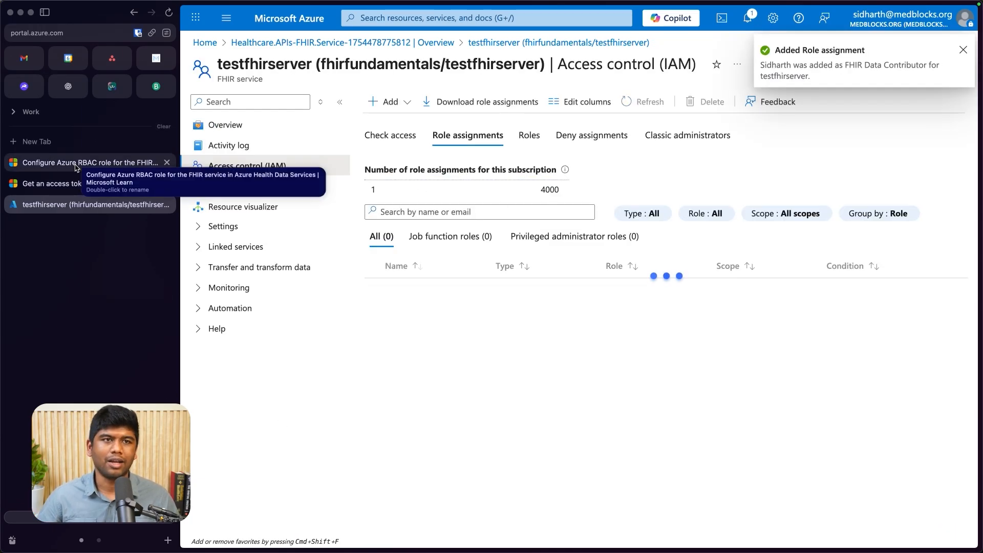
- Examine the Azure CLI command and its resource URL in the Microsoft Learn article on getting a FHIR service access token
left_click(76, 164)
left_click(84, 184)
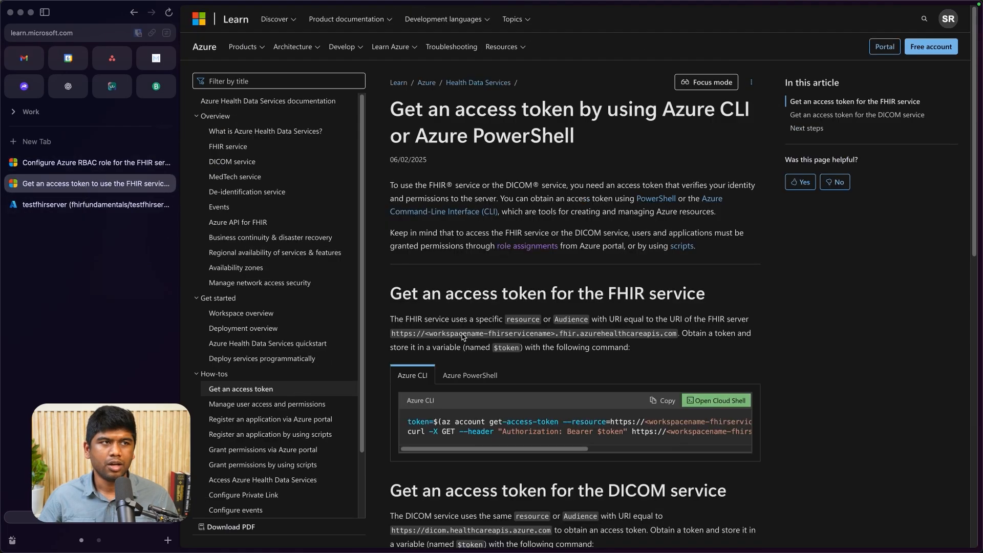
scroll(439, 281, "down", 2)
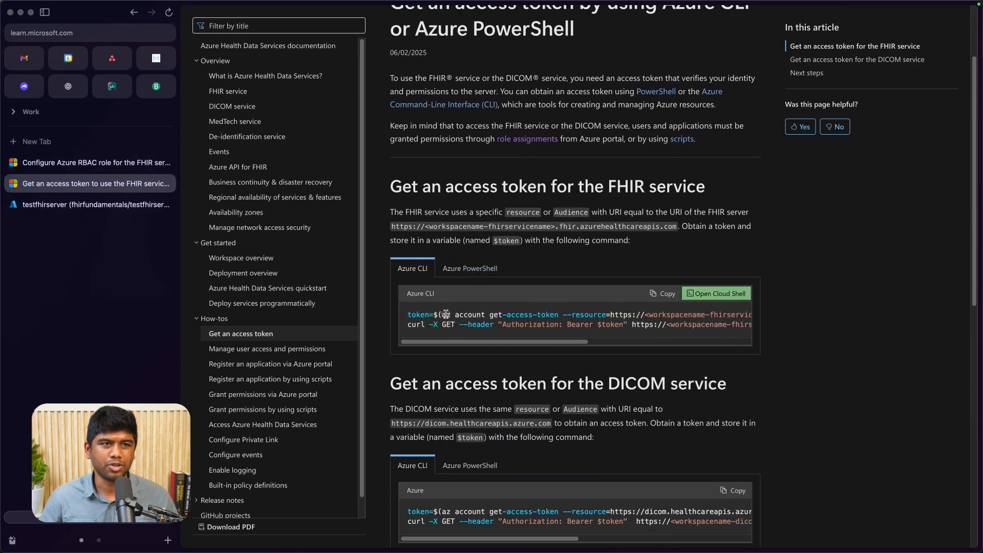
left_click_drag(446, 315, 657, 314)
left_click(565, 317)
double_click(576, 318)
left_click(656, 315)
scroll(657, 315, "right", 1)
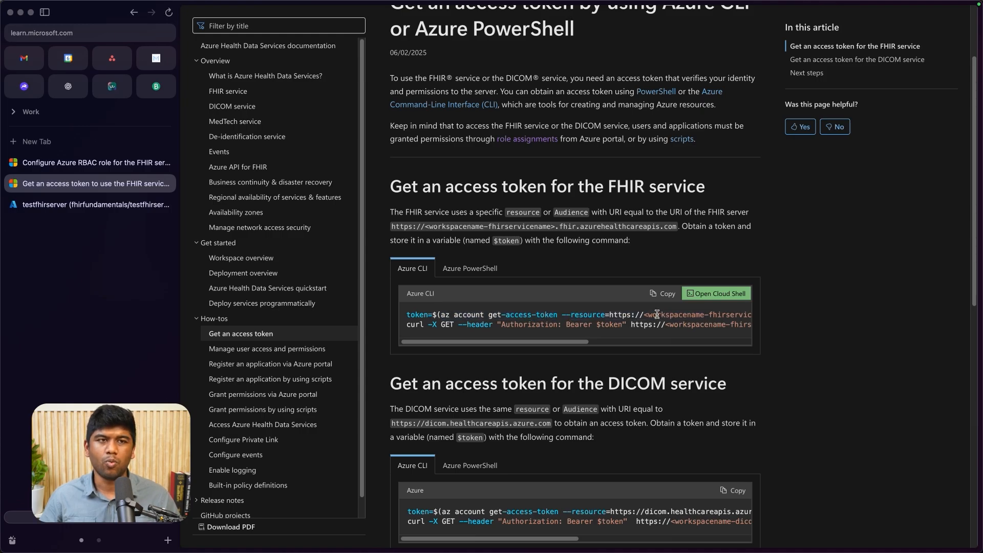
scroll(657, 314, "right", 5)
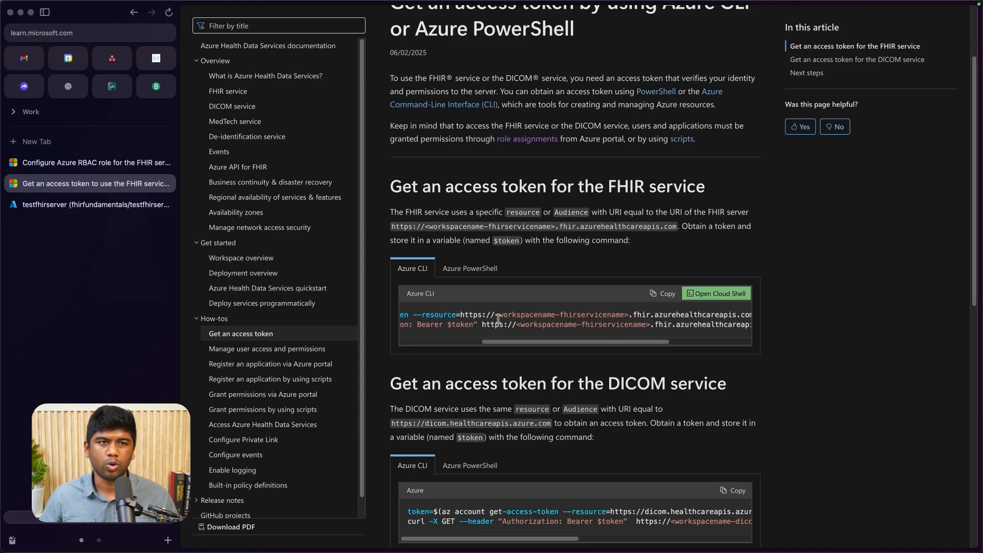
- Copy the az account get-access-token command with its --resource URL from the article and paste it at the Terminal prompt
scroll(498, 318, "left", 5)
mouse_move(445, 315)
left_mouse_down()
mouse_move(748, 315)
mouse_move(647, 315)
mouse_move(716, 314)
left_mouse_up()
key("super+c")
scroll(709, 313, "left", 5)
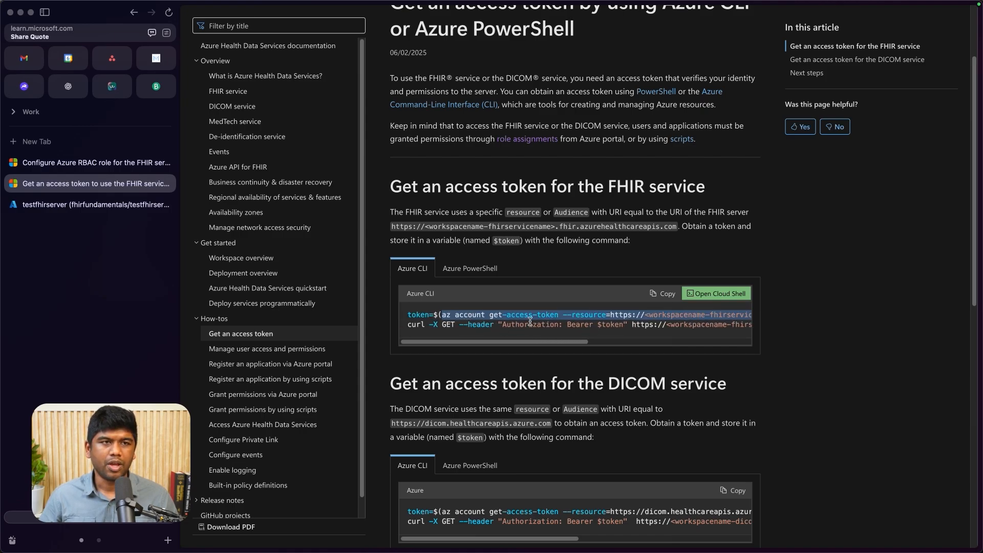
scroll(581, 320, "right", 5)
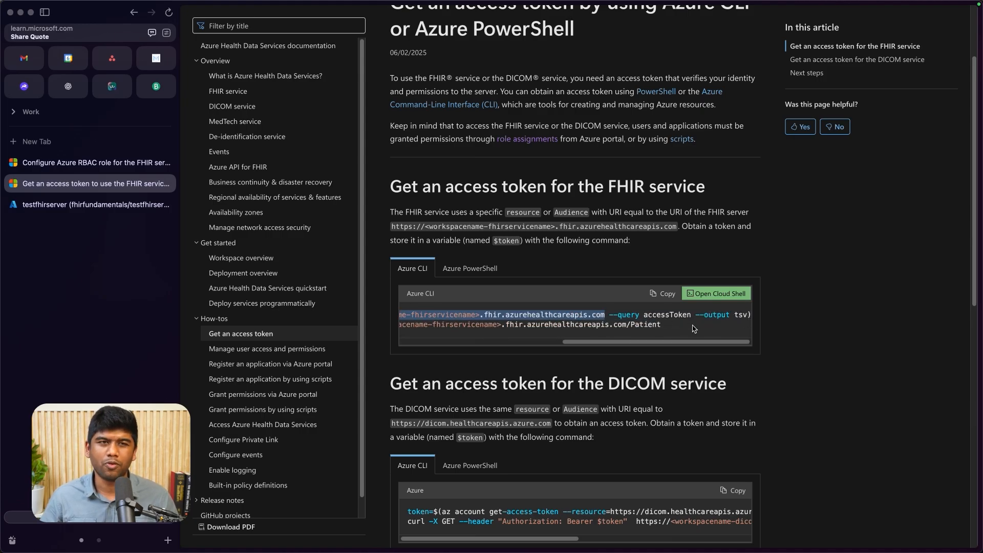
key("super+Tab")
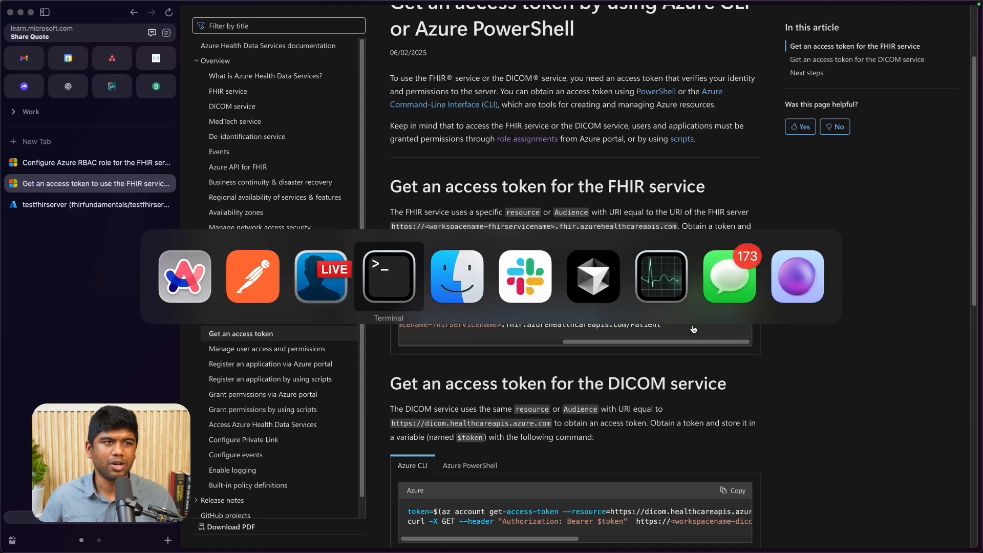
key("super+v")
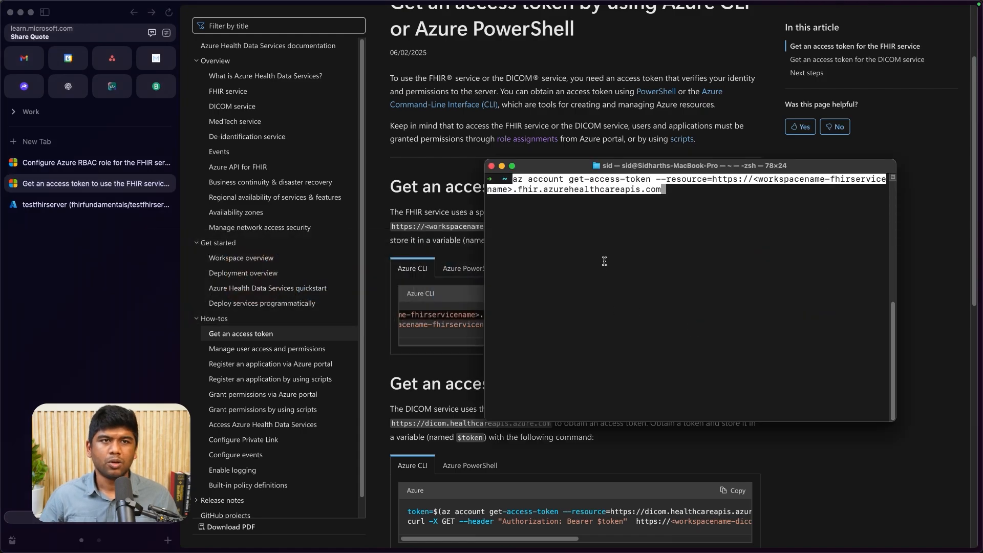
- Delete the placeholder service URL from the pasted command so that it ends at --resource=
key("Left")
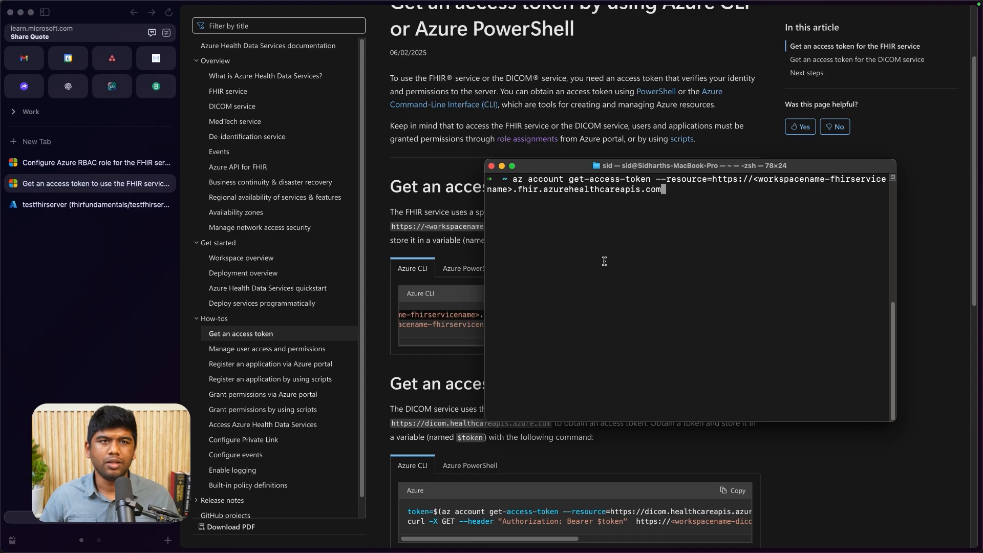
key("BackSpace")
key("BackSpace")
key("BackSpace")
key("BackSpace")
key("BackSpace")
key("BackSpace")
key("BackSpace")
key("BackSpace")
key("BackSpace")
key("BackSpace")
key("BackSpace")
key("BackSpace")
key("BackSpace")
key("BackSpace")
key("BackSpace")
key("BackSpace")
key("BackSpace")
key("BackSpace")
key("BackSpace")
key("BackSpace")
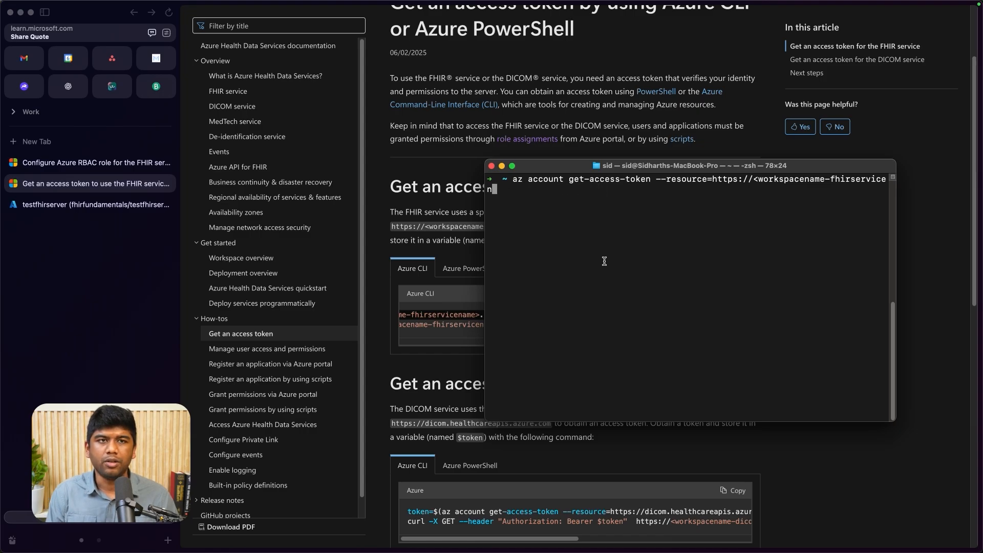
key("BackSpace")
key("BackSpace")
key("BackSpace")
key("BackSpace")
key("BackSpace")
key("BackSpace")
key("BackSpace")
key("BackSpace")
key("BackSpace")
key("BackSpace")
key("BackSpace")
key("BackSpace")
key("BackSpace")
key("BackSpace")
key("BackSpace")
key("BackSpace")
key("BackSpace")
key("BackSpace")
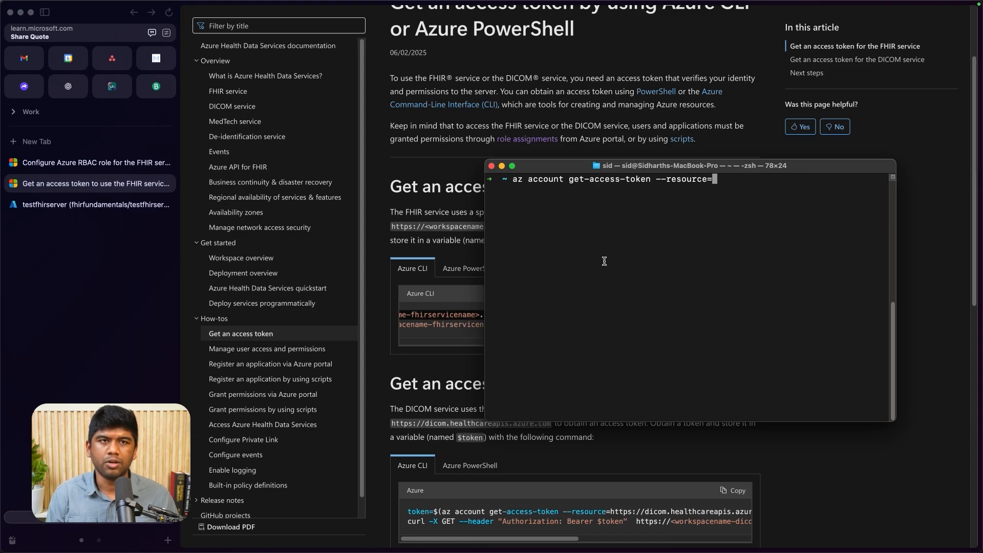
key("super+Tab")
key("super+Tab")
left_click_drag(694, 160, 407, 159)
key("super+c")
key("super+Tab")
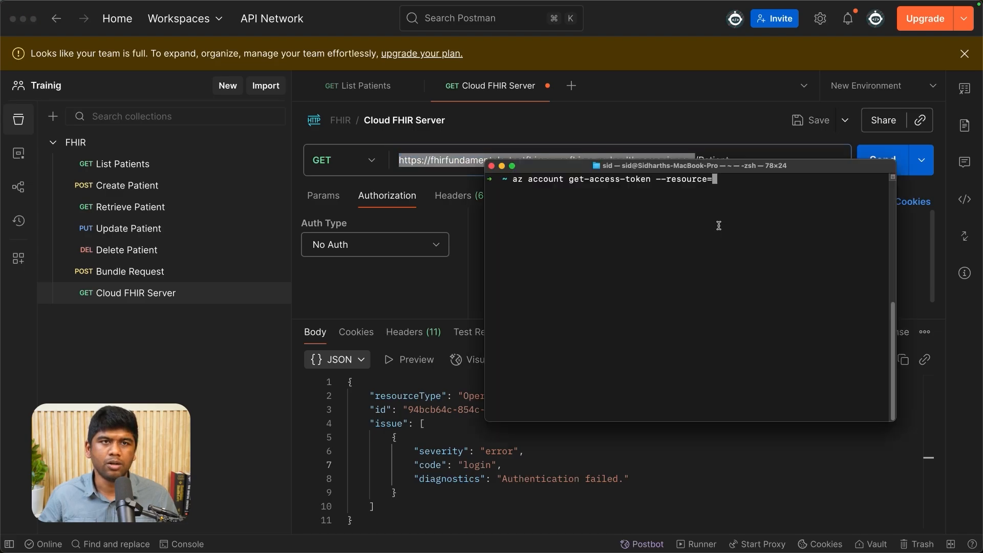
key("super+v")
key("Return")
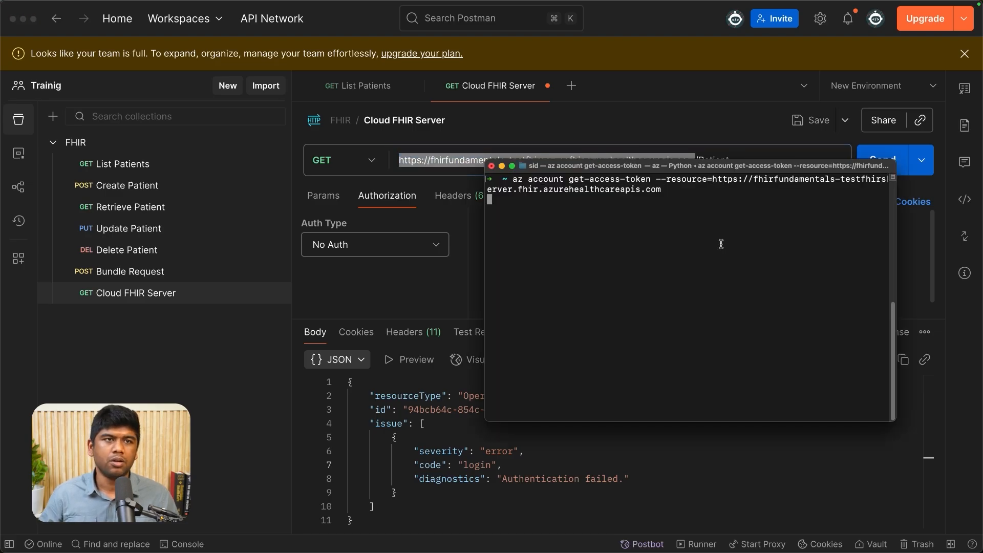
- Copy the accessToken value from the Terminal output and enter it in Postman as the Cloud FHIR Server request's Bearer Token
scroll(636, 318, "up", 6)
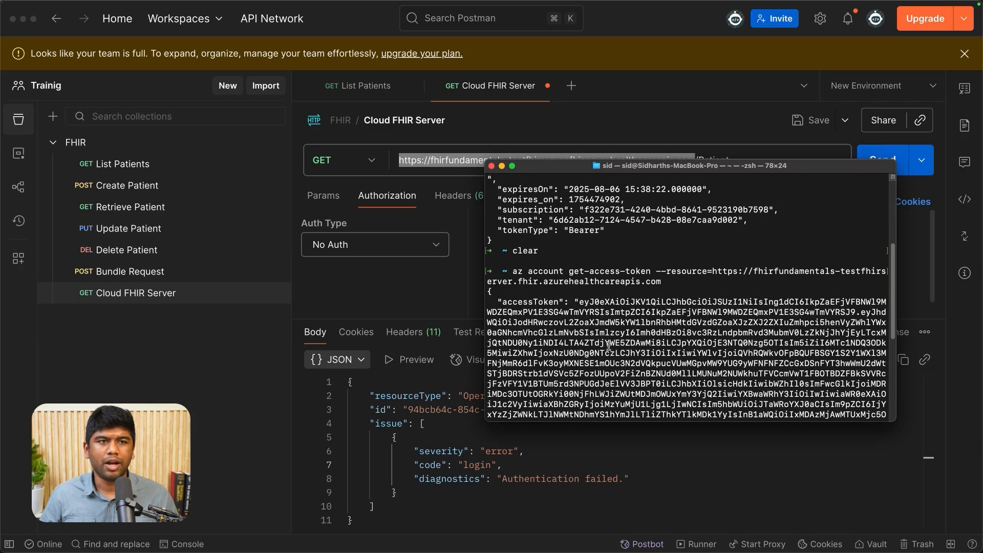
left_click_drag(581, 261, 524, 340)
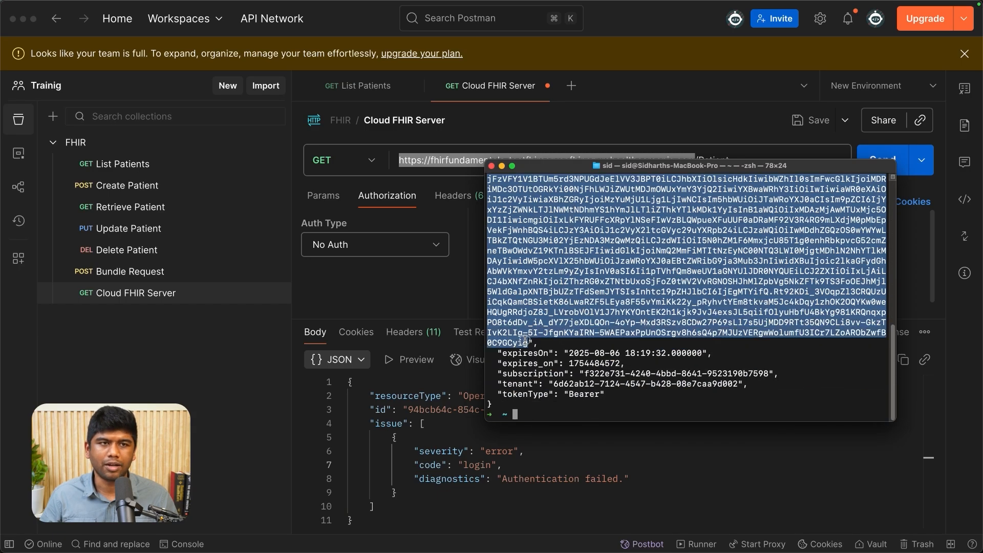
left_click(440, 296)
left_click(366, 245)
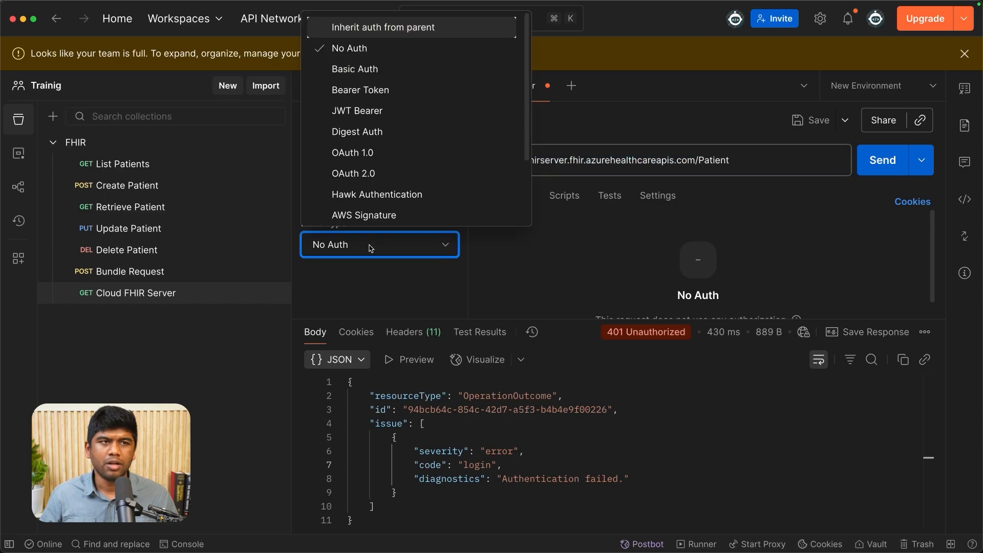
left_click(342, 96)
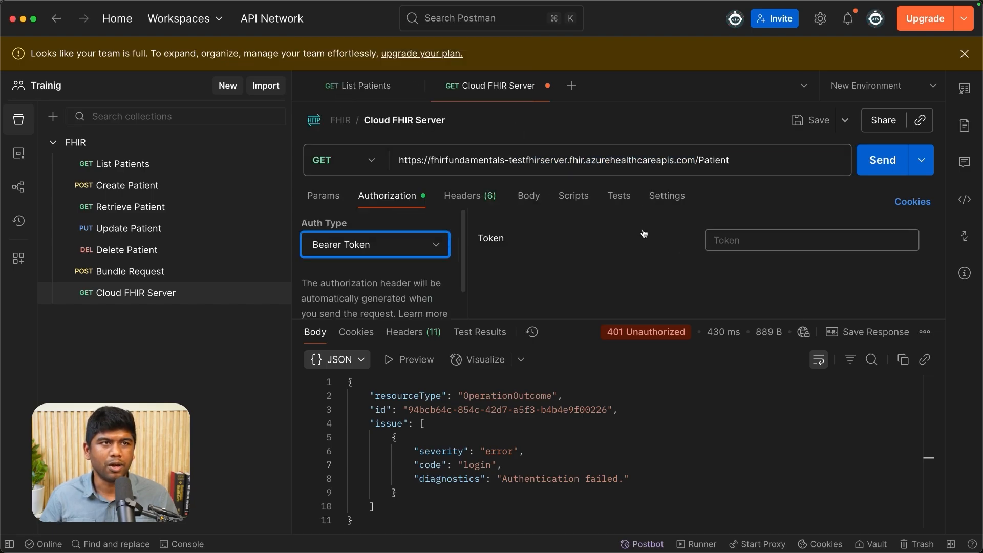
left_click(753, 240)
key("super+v")
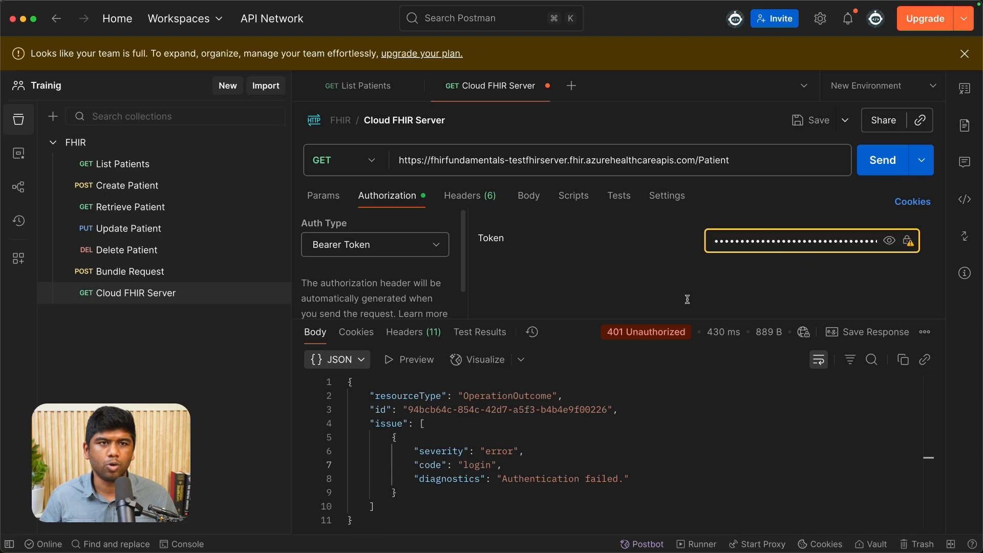
- Send the authorized GET request to the Patient endpoint and inspect the JSON response body
left_click(883, 159)
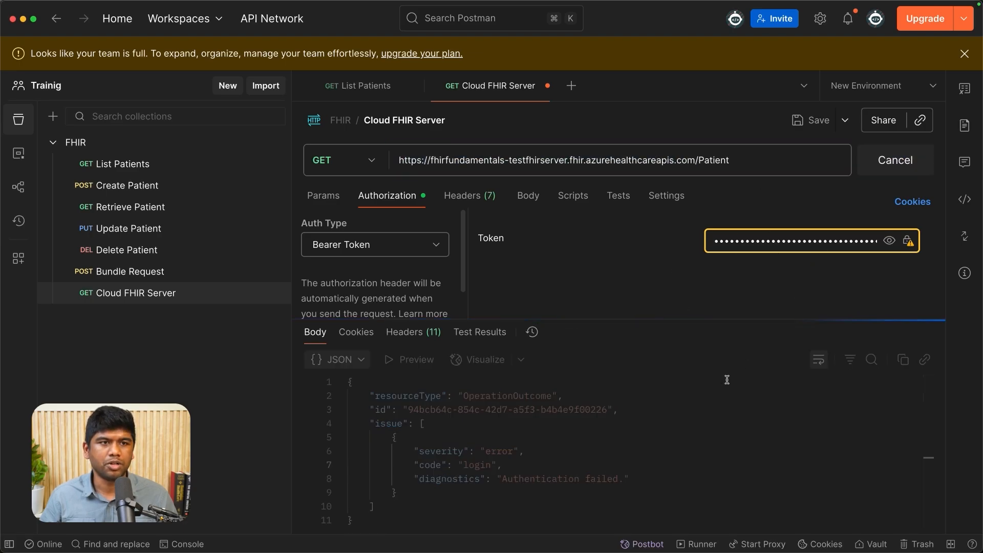
left_click_drag(567, 319, 575, 248)
left_click(476, 403)
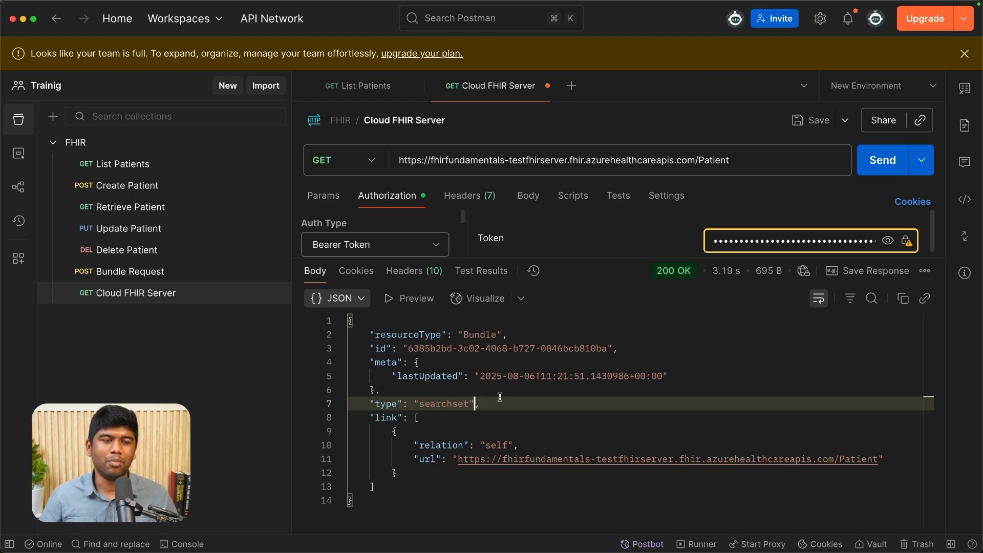
left_click(511, 431)
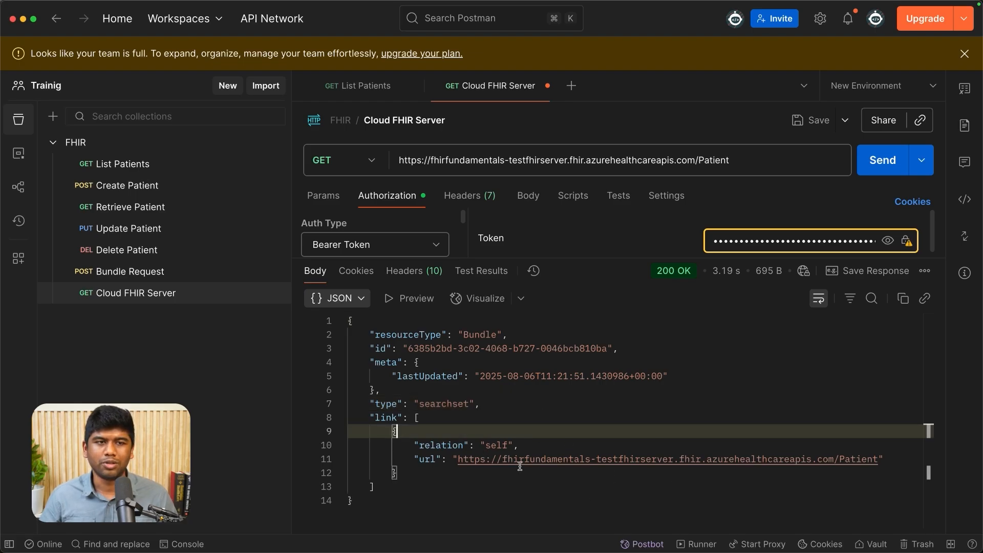
left_click_drag(503, 259, 503, 359)
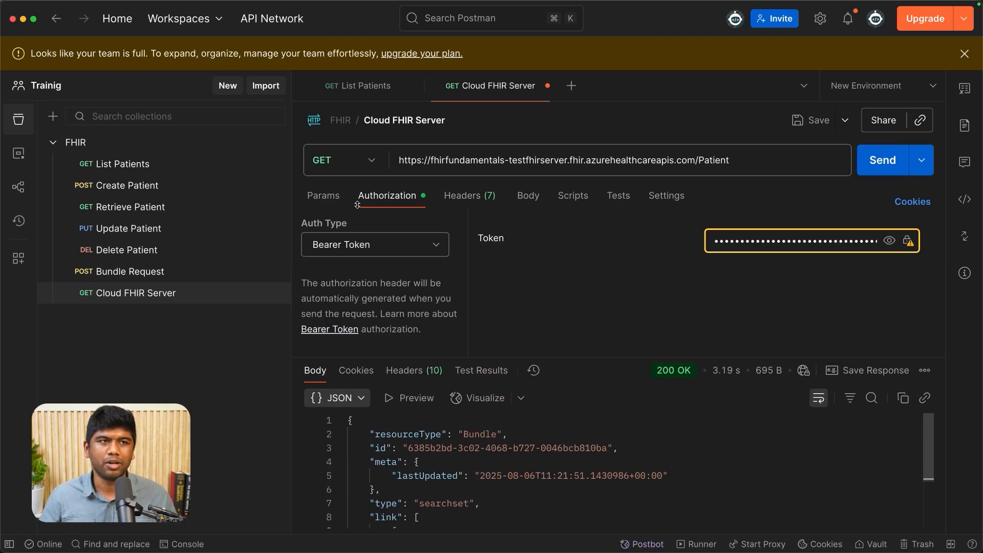
- Set the Cloud FHIR Server request's method to POST, then switch to the code editor and copy all of patient.json
left_click(353, 164)
left_click(329, 225)
mouse_move(979, 209)
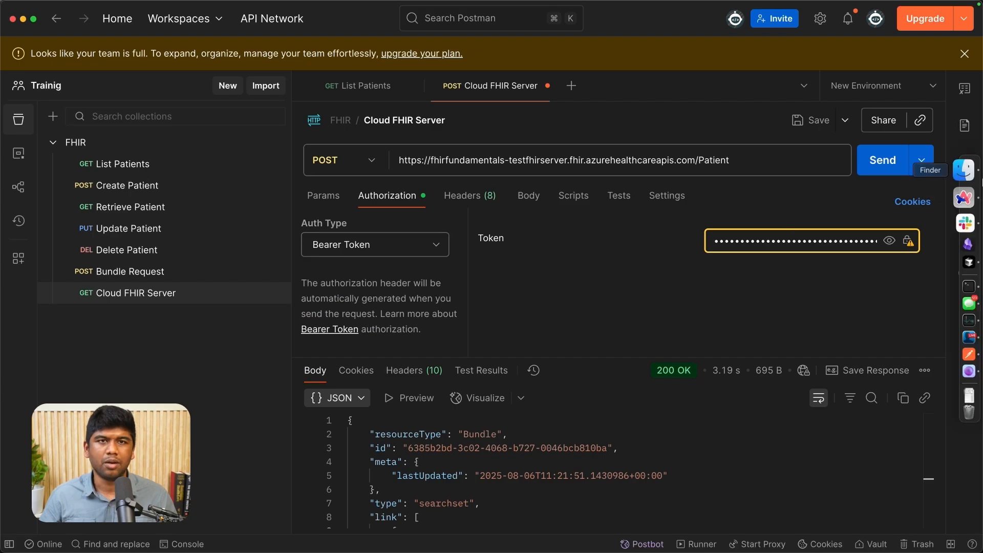
left_click(968, 244)
left_click(565, 209)
key("super+a")
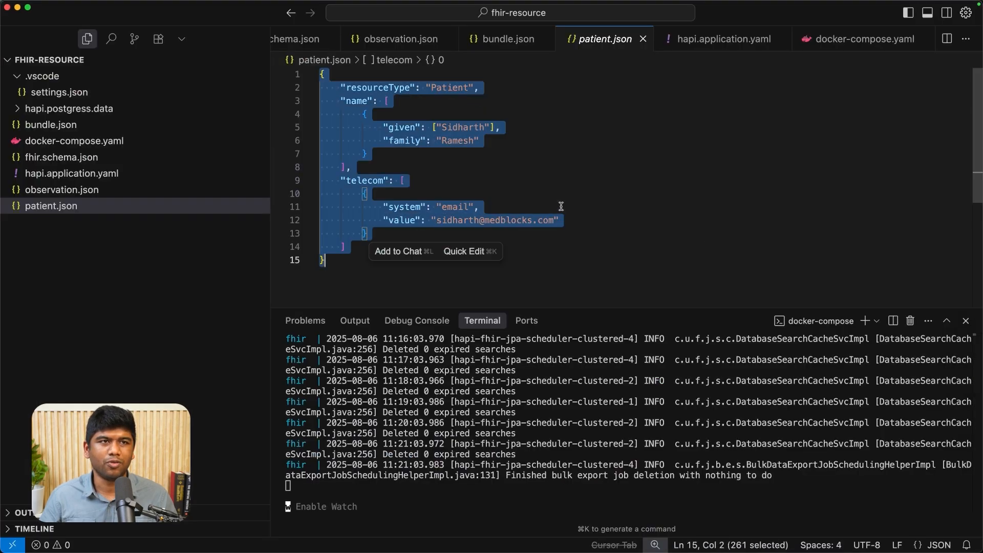
- Paste the patient JSON as the POST request's raw body in Postman, send it and review the response
key("super+Tab")
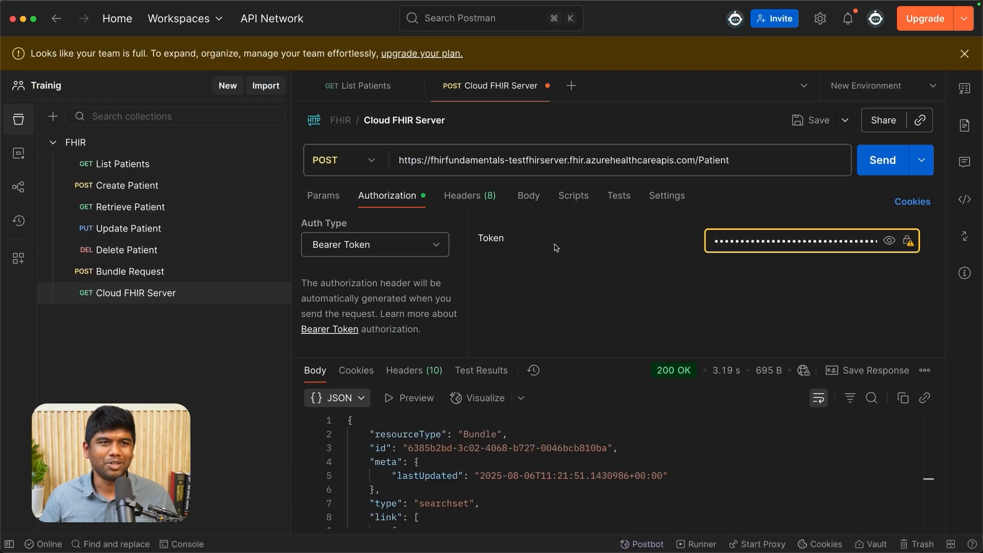
left_click(530, 196)
left_click(481, 279)
key("super+v")
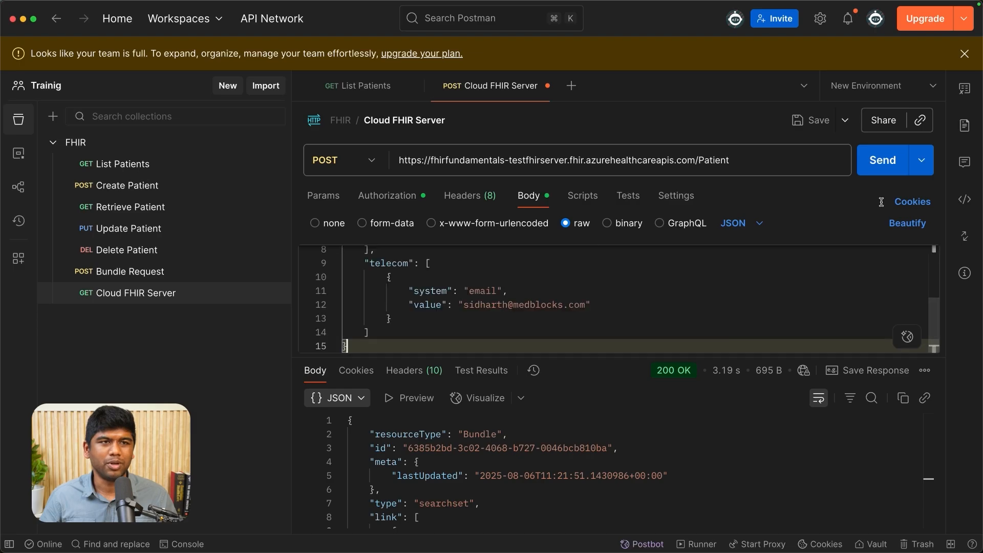
key("super+Return")
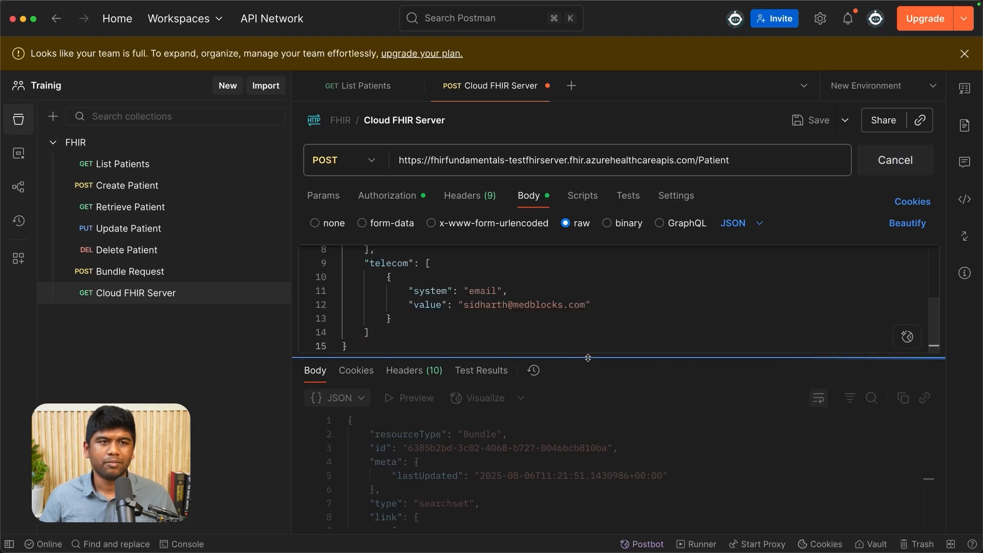
left_click_drag(589, 358, 594, 291)
scroll(492, 426, "down", 3)
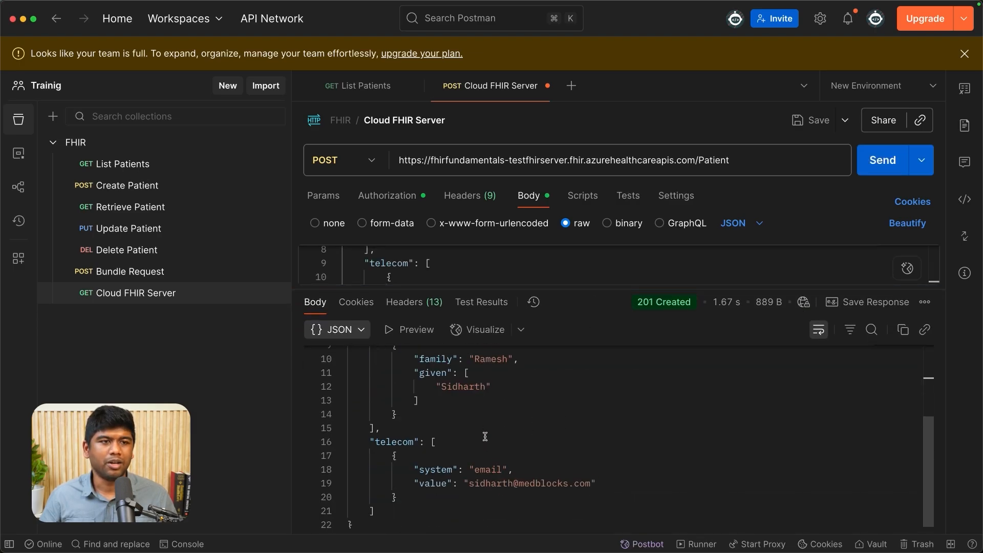
scroll(492, 426, "up", 3)
- Set the request method back to GET, send it to the Patient endpoint and review the patient entry in the returned bundle
left_click(351, 161)
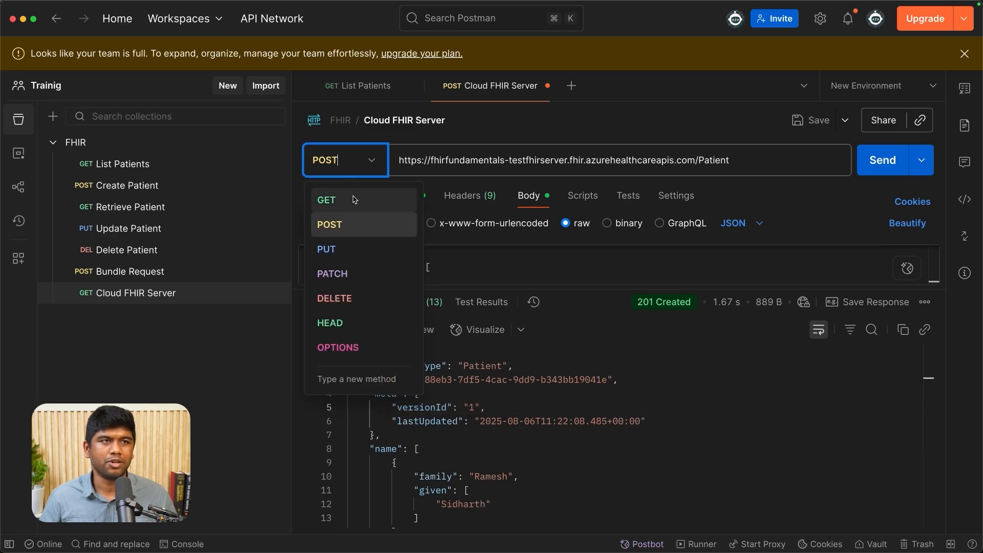
left_click(329, 198)
left_click(883, 159)
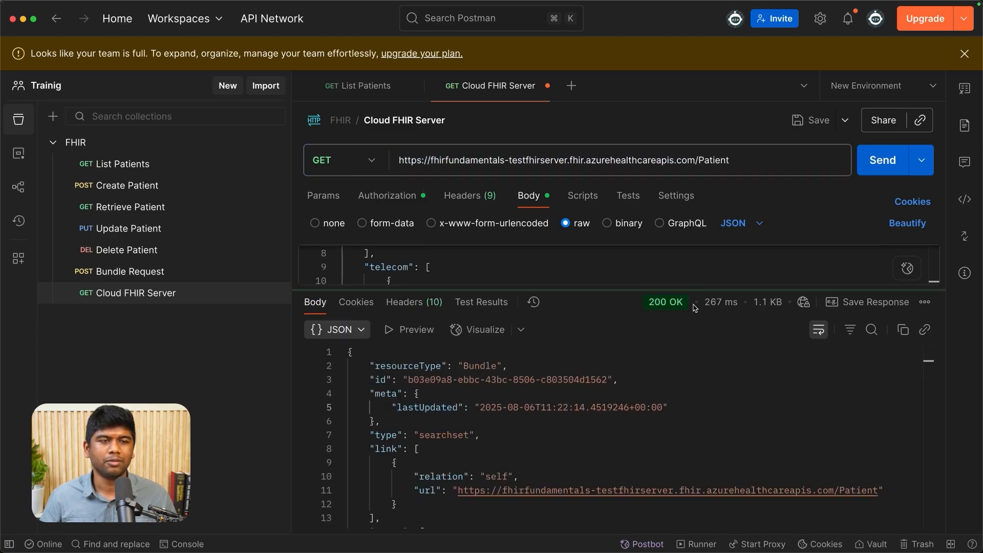
scroll(587, 408, "down", 1)
scroll(587, 408, "down", 5)
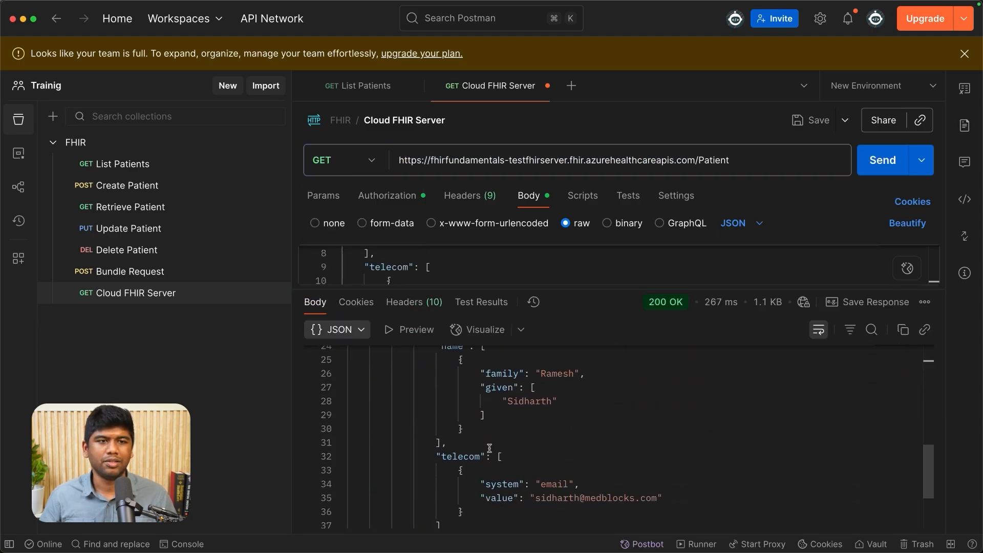
scroll(633, 438, "down", 3)
scroll(523, 420, "up", 4)
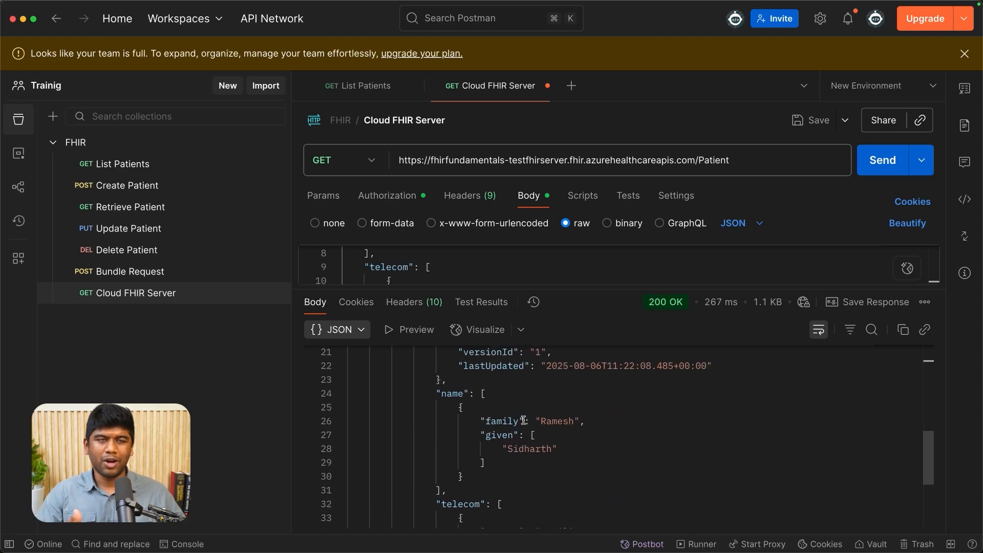
scroll(524, 420, "up", 5)
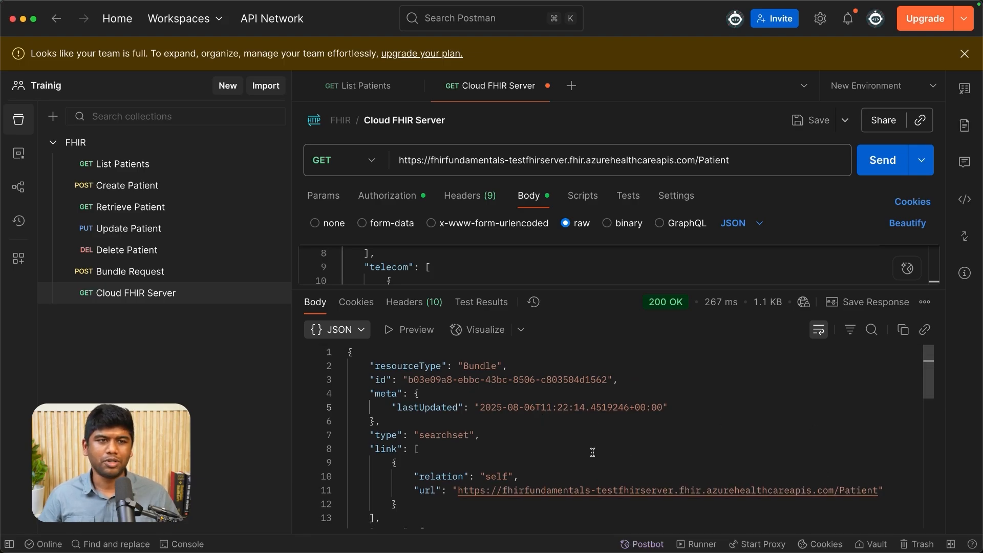
left_click_drag(492, 287, 492, 392)
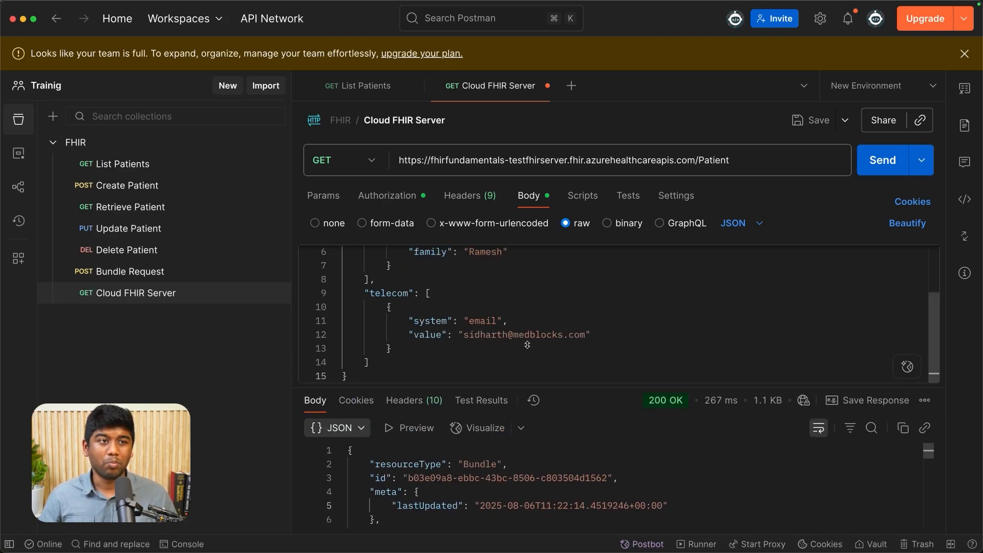
scroll(464, 366, "up", 3)
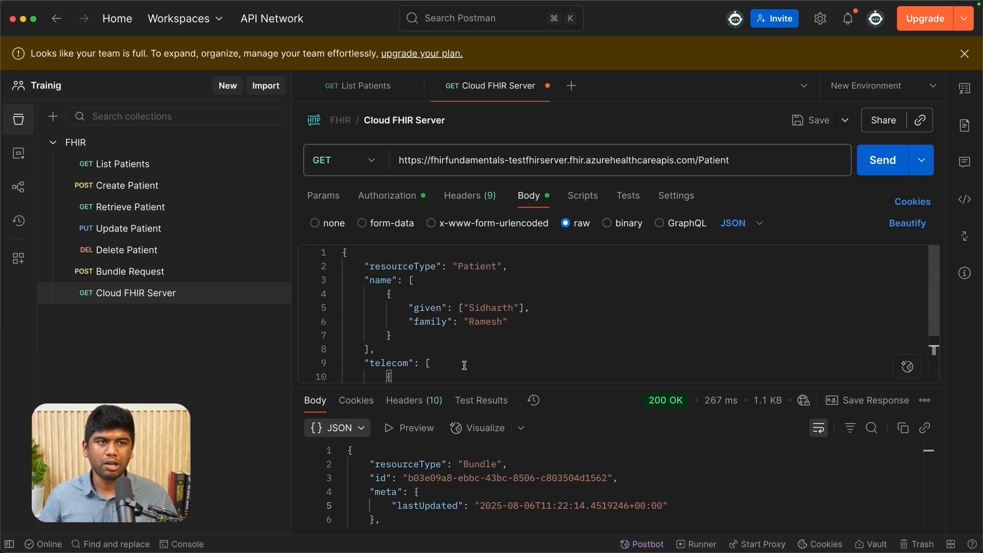
left_click(469, 360)
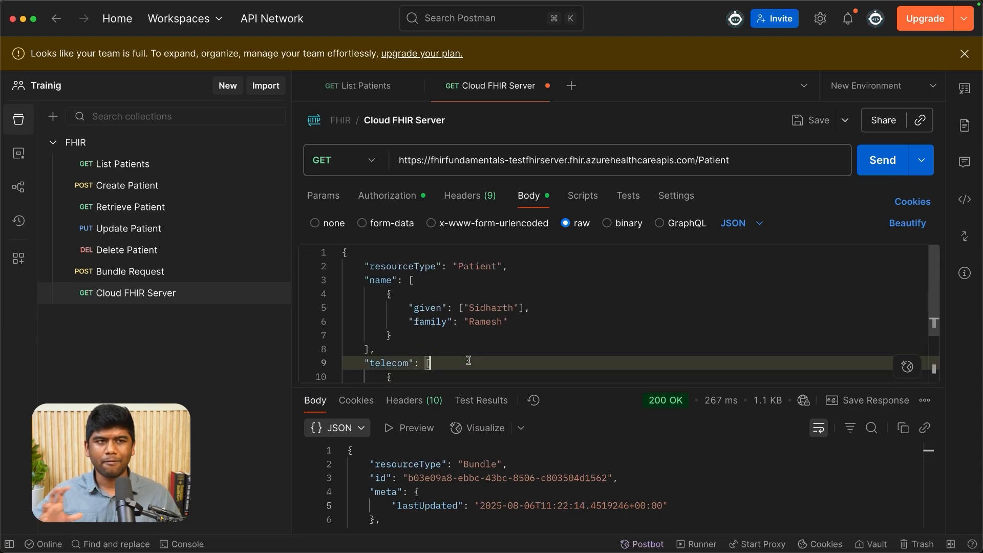